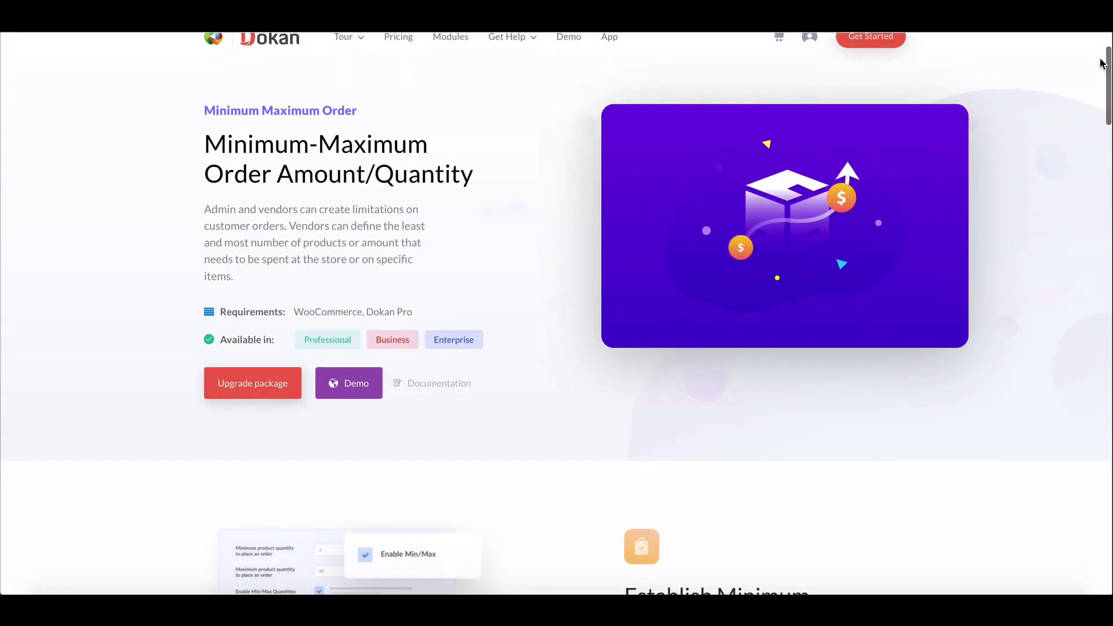
{"action": "left_click_drag", "start_coordinate": [1103, 59], "coordinate": [1103, 65]}
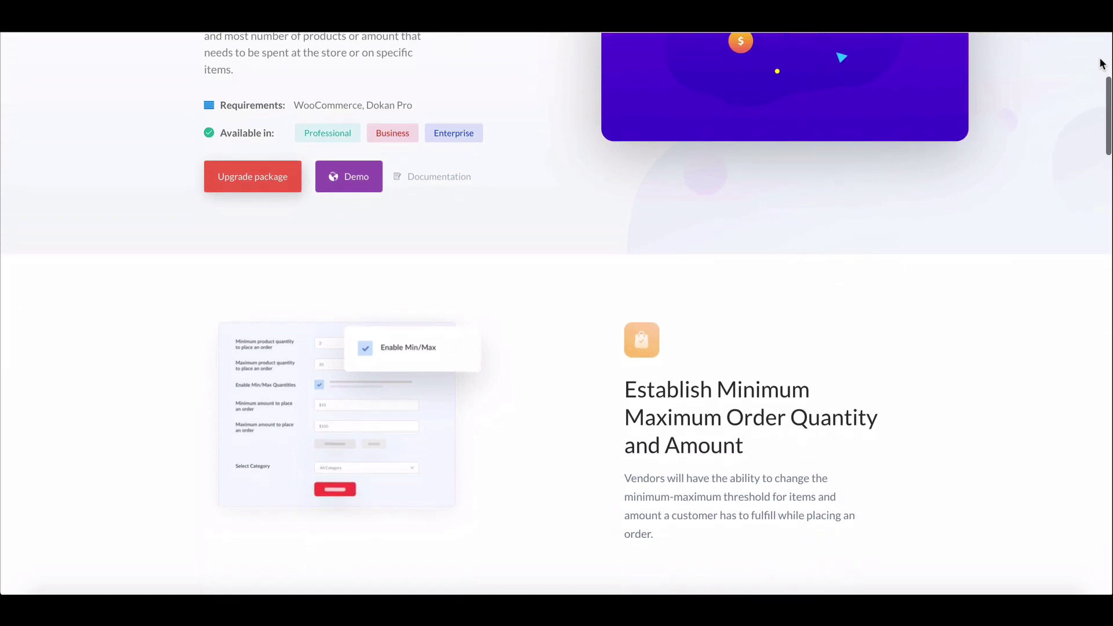
{"action": "scroll", "coordinate": [1103, 64], "scroll_direction": "down", "scroll_amount": 3}
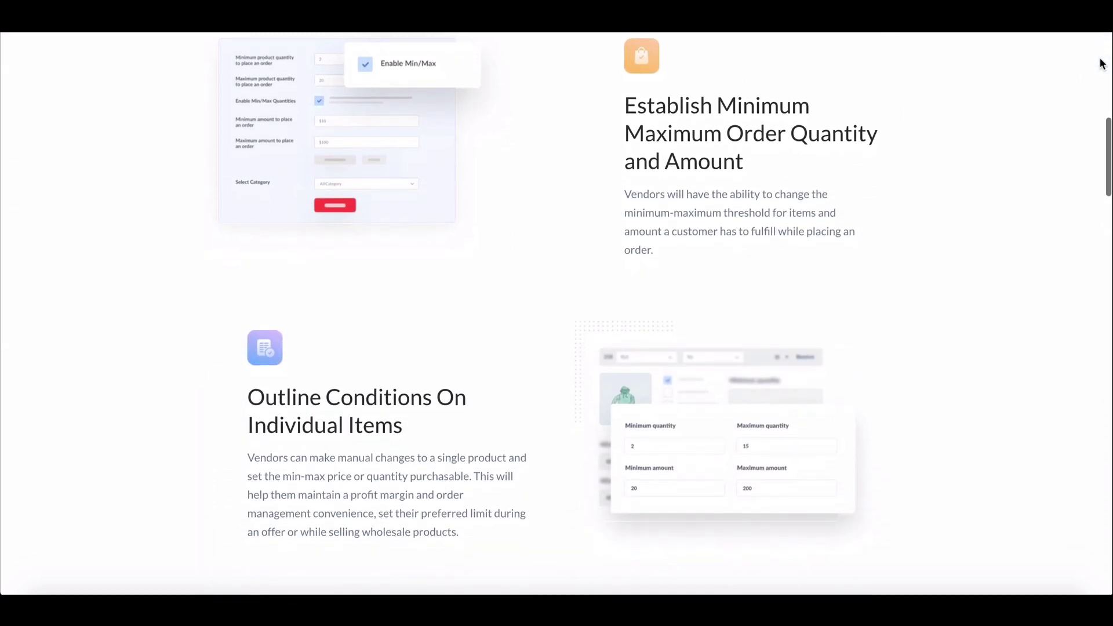
{"action": "scroll", "coordinate": [1102, 64], "scroll_direction": "down", "scroll_amount": 2}
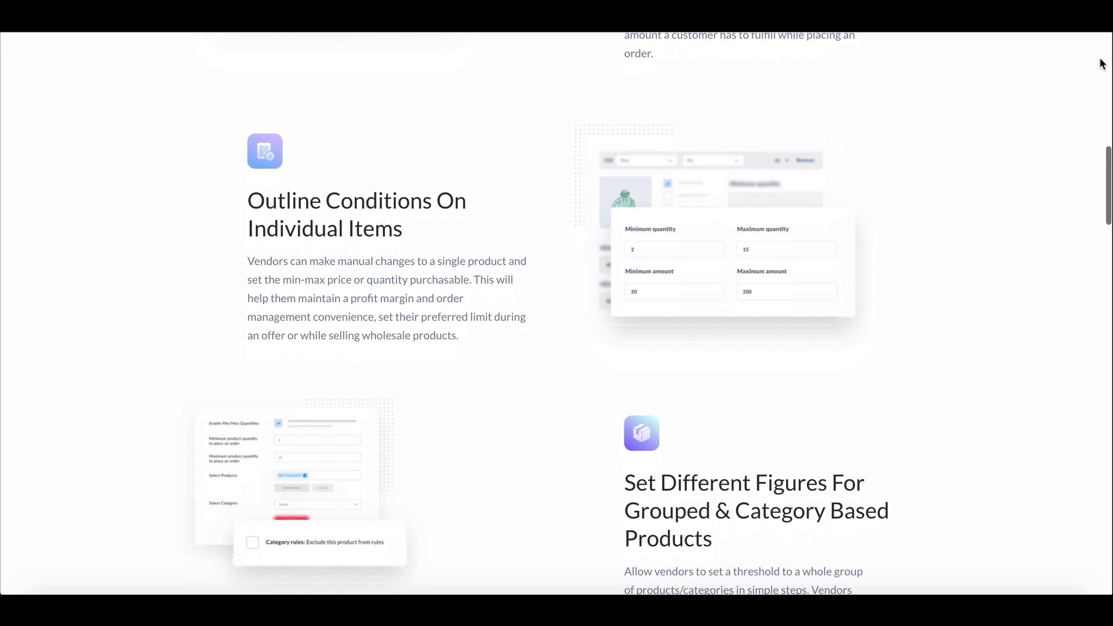
{"action": "scroll", "coordinate": [1102, 63], "scroll_direction": "down", "scroll_amount": 1}
{"action": "scroll", "coordinate": [1102, 64], "scroll_direction": "down", "scroll_amount": 2}
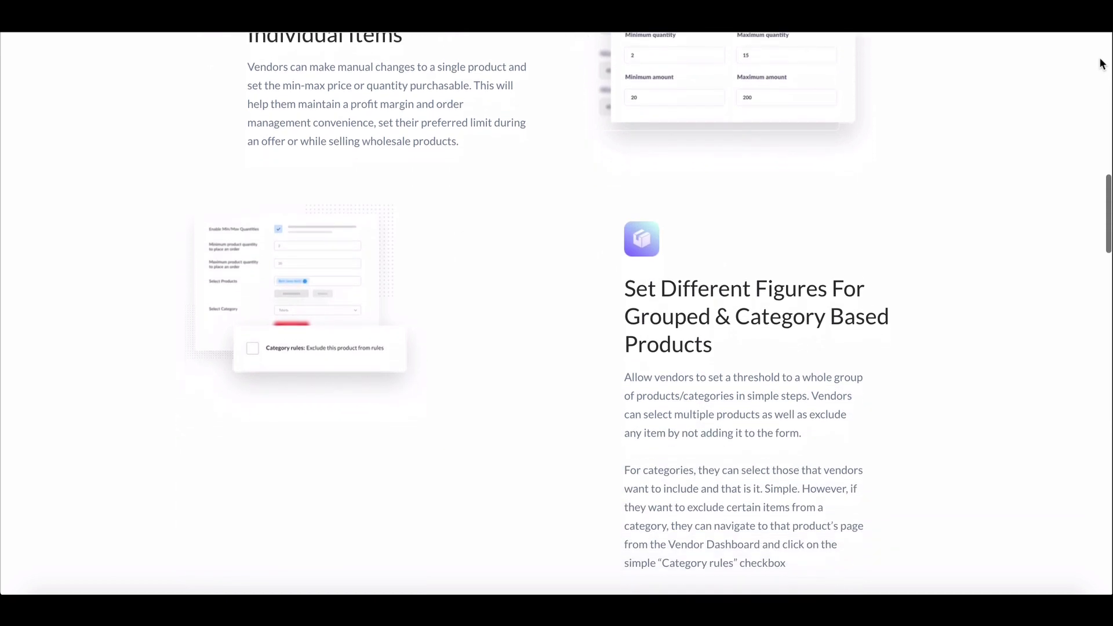
{"action": "scroll", "coordinate": [1101, 64], "scroll_direction": "down", "scroll_amount": 1}
{"action": "scroll", "coordinate": [1102, 64], "scroll_direction": "down", "scroll_amount": 1}
{"action": "scroll", "coordinate": [1102, 63], "scroll_direction": "down", "scroll_amount": 1}
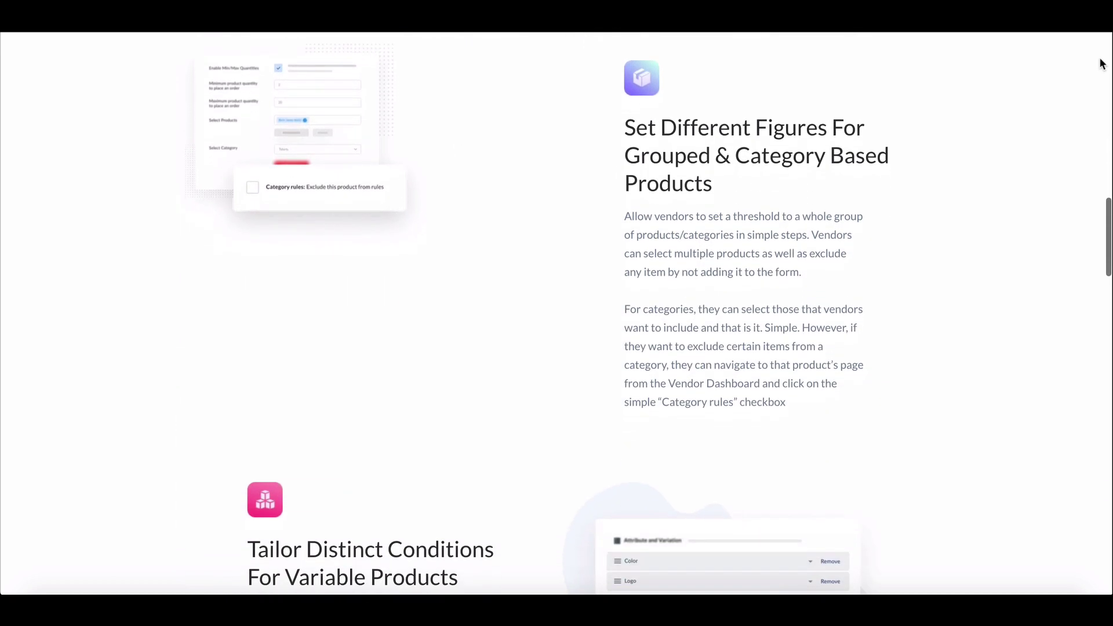
{"action": "scroll", "coordinate": [1102, 63], "scroll_direction": "down", "scroll_amount": 1}
{"action": "scroll", "coordinate": [1103, 63], "scroll_direction": "down", "scroll_amount": 1}
{"action": "scroll", "coordinate": [1102, 63], "scroll_direction": "down", "scroll_amount": 1}
{"action": "scroll", "coordinate": [1101, 63], "scroll_direction": "down", "scroll_amount": 1}
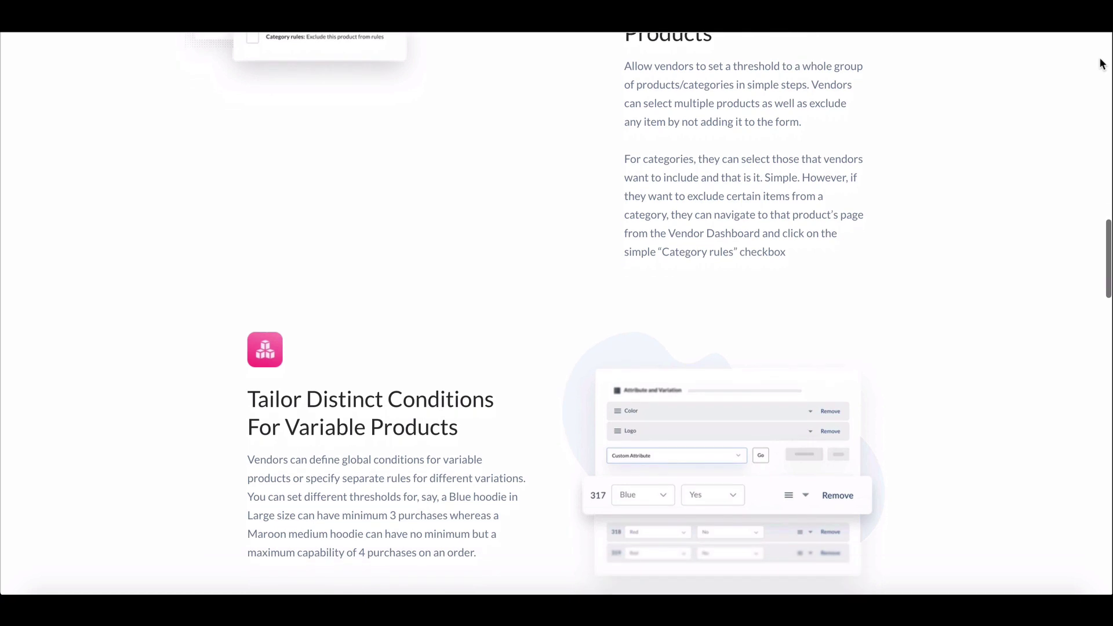
{"action": "scroll", "coordinate": [1102, 64], "scroll_direction": "down", "scroll_amount": 1}
{"action": "scroll", "coordinate": [1101, 63], "scroll_direction": "down", "scroll_amount": 1}
{"action": "scroll", "coordinate": [1101, 63], "scroll_direction": "down", "scroll_amount": 1}
{"action": "scroll", "coordinate": [1101, 64], "scroll_direction": "down", "scroll_amount": 1}
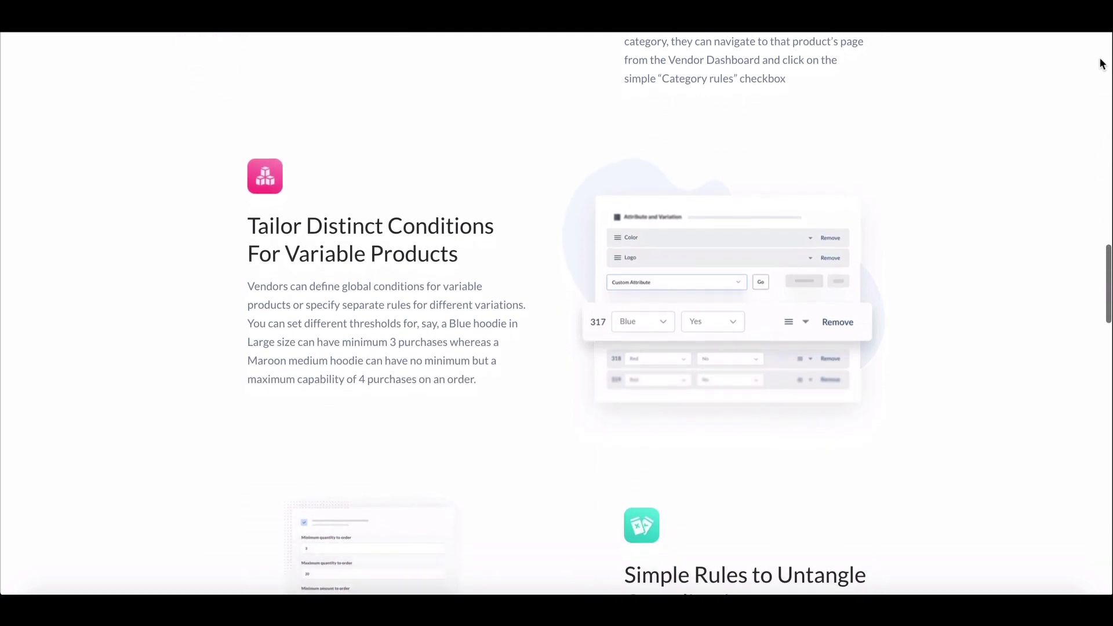
{"action": "scroll", "coordinate": [1102, 63], "scroll_direction": "down", "scroll_amount": 1}
{"action": "scroll", "coordinate": [1102, 63], "scroll_direction": "down", "scroll_amount": 1}
{"action": "scroll", "coordinate": [1101, 63], "scroll_direction": "down", "scroll_amount": 1}
{"action": "scroll", "coordinate": [1102, 64], "scroll_direction": "down", "scroll_amount": 1}
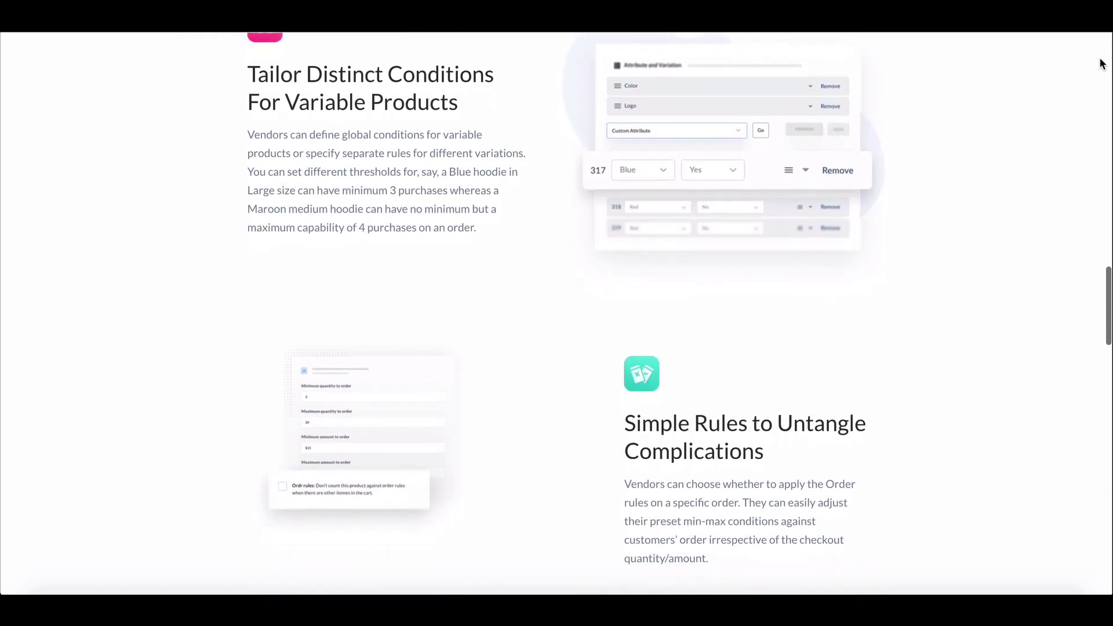
{"action": "scroll", "coordinate": [1102, 63], "scroll_direction": "down", "scroll_amount": 1}
{"action": "scroll", "coordinate": [1101, 63], "scroll_direction": "down", "scroll_amount": 1}
{"action": "scroll", "coordinate": [1102, 63], "scroll_direction": "down", "scroll_amount": 1}
{"action": "scroll", "coordinate": [1102, 64], "scroll_direction": "down", "scroll_amount": 1}
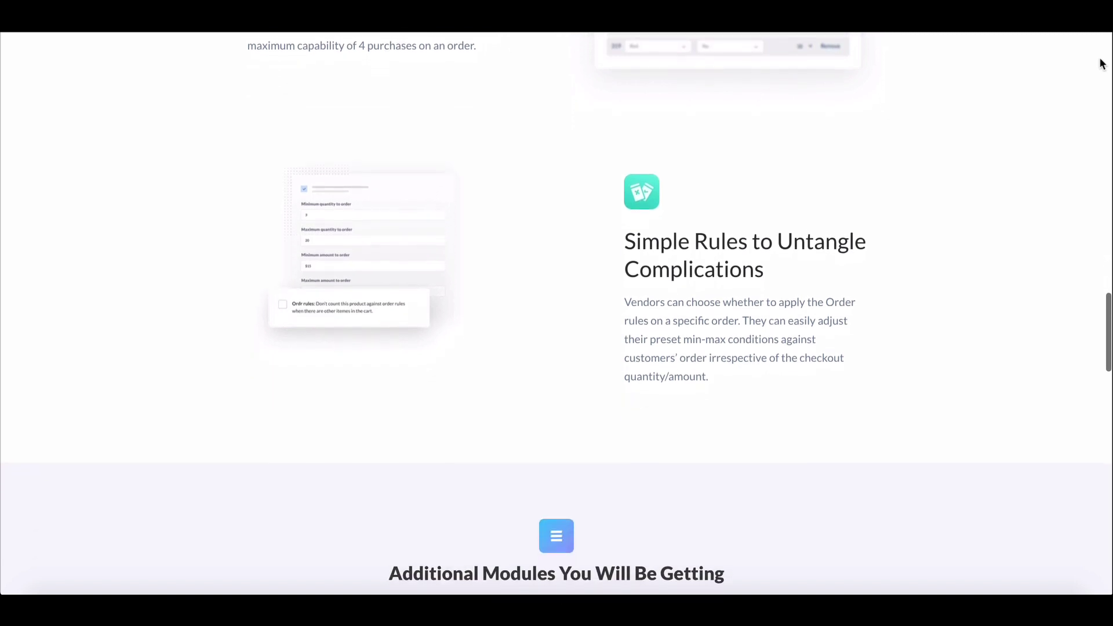
{"action": "scroll", "coordinate": [1102, 64], "scroll_direction": "down", "scroll_amount": 1}
{"action": "scroll", "coordinate": [1102, 64], "scroll_direction": "down", "scroll_amount": 1}
{"action": "scroll", "coordinate": [1102, 64], "scroll_direction": "down", "scroll_amount": 1}
{"action": "scroll", "coordinate": [1102, 63], "scroll_direction": "down", "scroll_amount": 1}
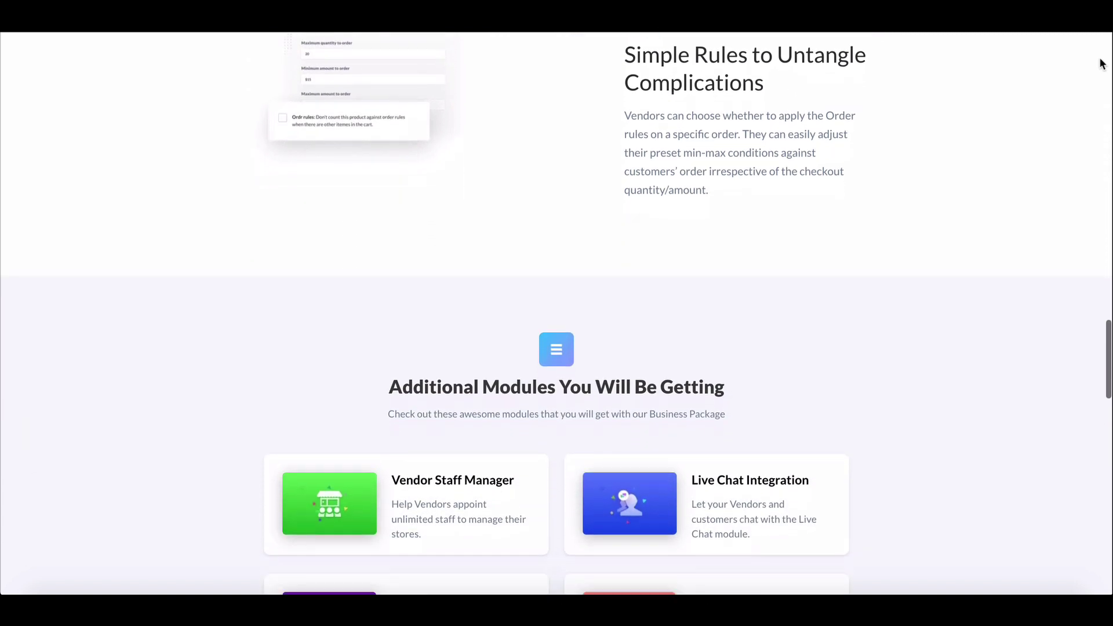
{"action": "scroll", "coordinate": [1102, 64], "scroll_direction": "down", "scroll_amount": 1}
{"action": "scroll", "coordinate": [1101, 63], "scroll_direction": "down", "scroll_amount": 1}
{"action": "scroll", "coordinate": [1103, 64], "scroll_direction": "down", "scroll_amount": 1}
{"action": "scroll", "coordinate": [1102, 63], "scroll_direction": "down", "scroll_amount": 1}
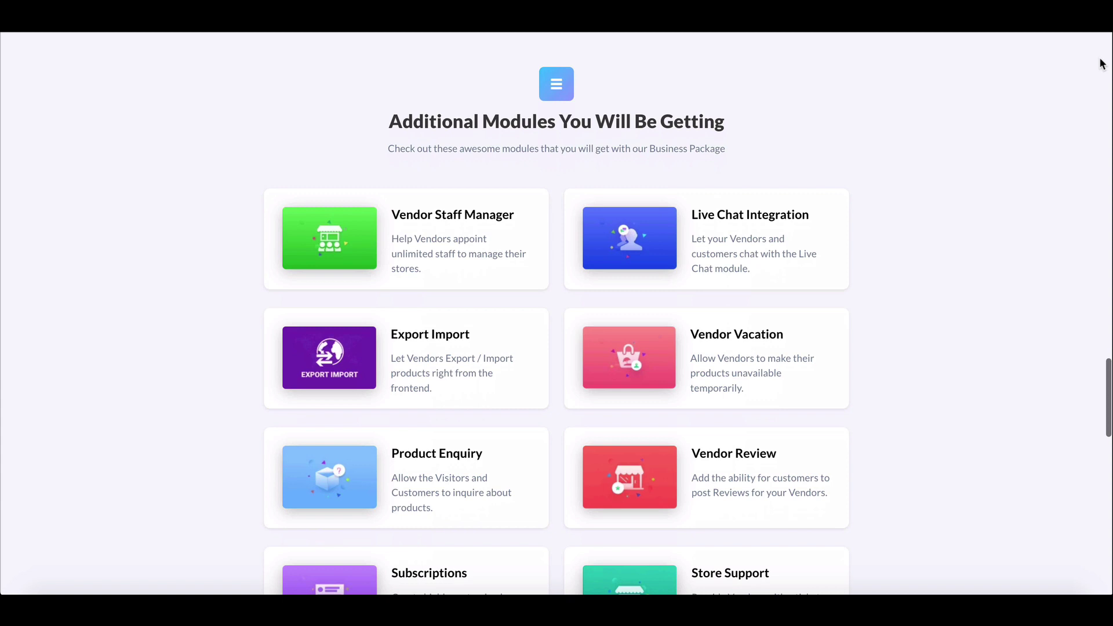
{"action": "scroll", "coordinate": [1102, 64], "scroll_direction": "down", "scroll_amount": 1}
{"action": "scroll", "coordinate": [1102, 64], "scroll_direction": "down", "scroll_amount": 1}
{"action": "scroll", "coordinate": [1102, 63], "scroll_direction": "down", "scroll_amount": 1}
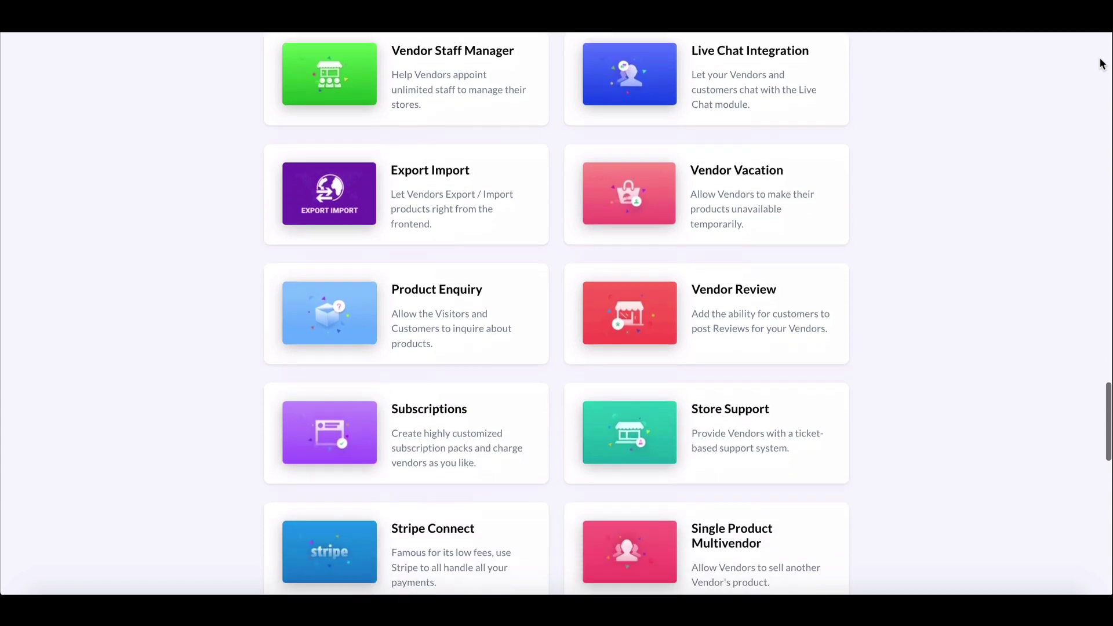
{"action": "scroll", "coordinate": [1102, 64], "scroll_direction": "down", "scroll_amount": 1}
{"action": "scroll", "coordinate": [1103, 64], "scroll_direction": "down", "scroll_amount": 1}
{"action": "scroll", "coordinate": [1102, 64], "scroll_direction": "down", "scroll_amount": 1}
{"action": "scroll", "coordinate": [1103, 63], "scroll_direction": "down", "scroll_amount": 1}
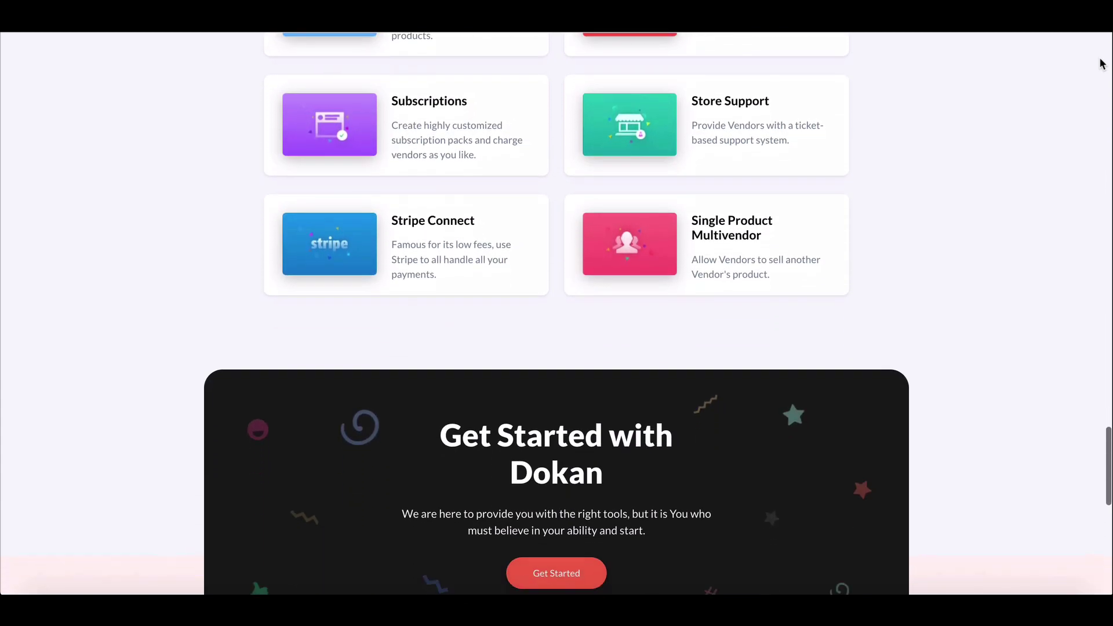
{"action": "scroll", "coordinate": [1102, 63], "scroll_direction": "down", "scroll_amount": 1}
{"action": "scroll", "coordinate": [1102, 64], "scroll_direction": "down", "scroll_amount": 1}
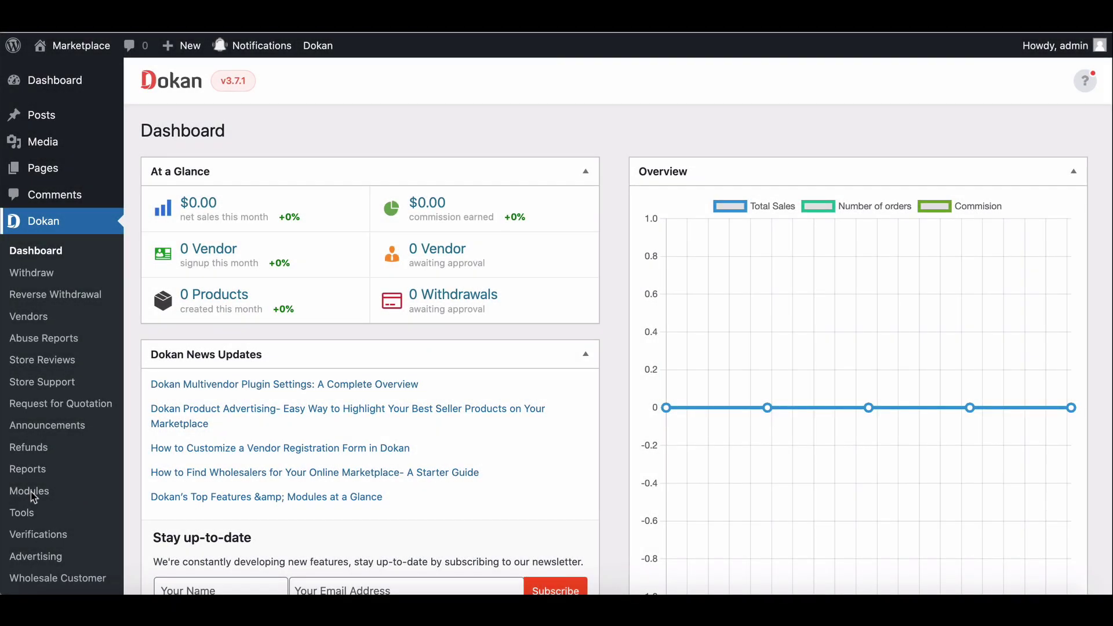
Activate the Min Max Quantities module from the Dokan Modules list.
{"action": "left_click", "coordinate": [29, 490]}
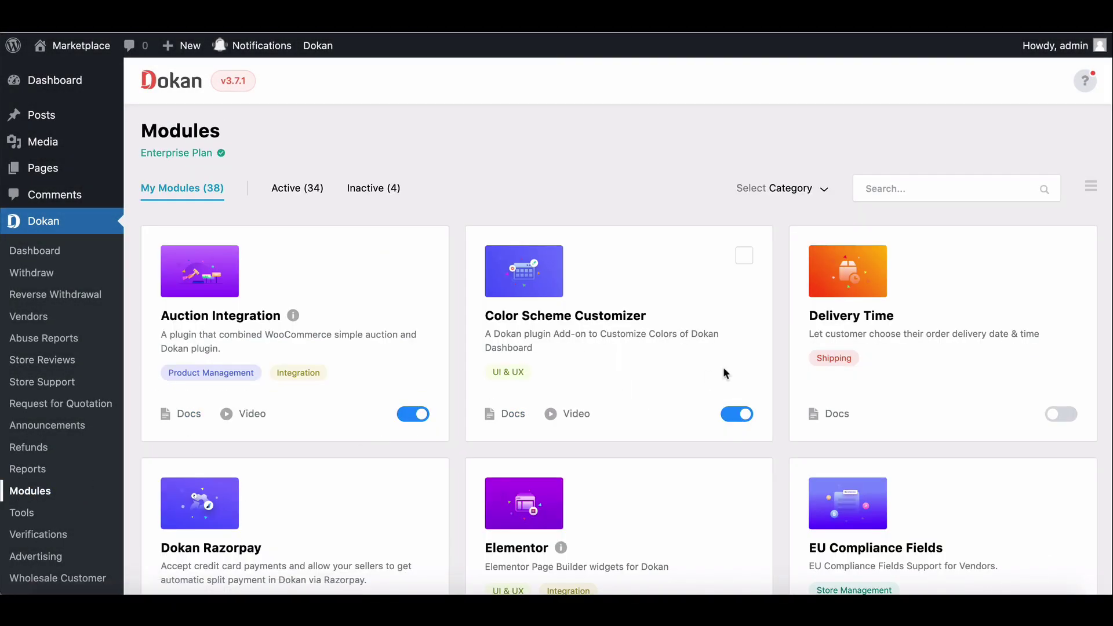
{"action": "scroll", "coordinate": [780, 366], "scroll_direction": "down", "scroll_amount": 3}
{"action": "scroll", "coordinate": [781, 366], "scroll_direction": "down", "scroll_amount": 5}
{"action": "left_click", "coordinate": [1061, 415]}
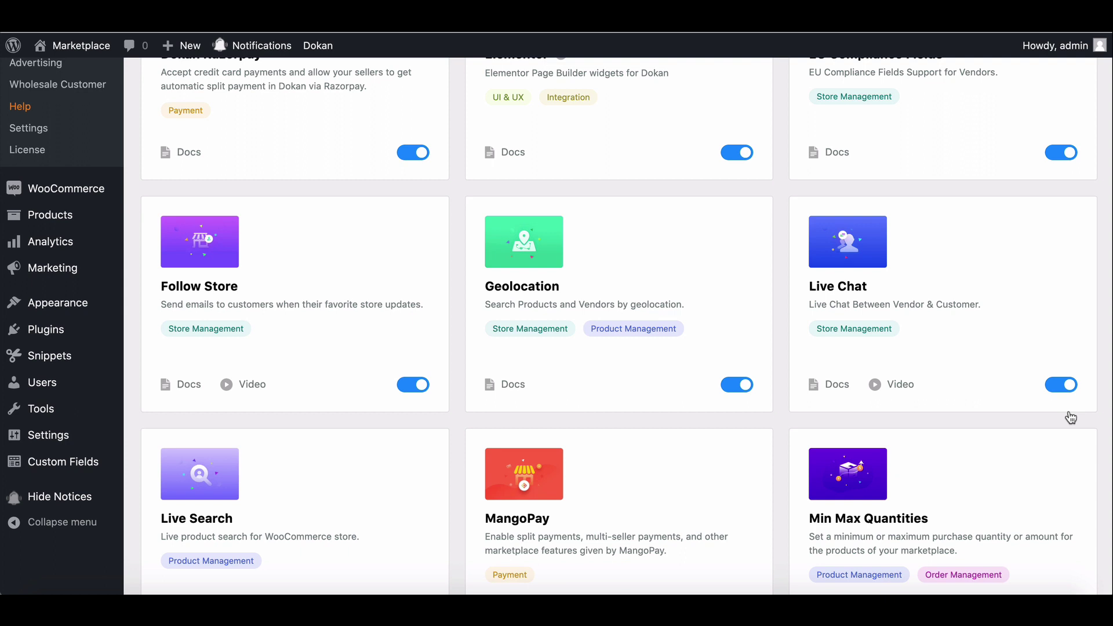
Turn on Enable Min/Max Quantities and Enable Min/Max Amount in Dokan Selling Options and save.
{"action": "mouse_move", "coordinate": [618, 304]}
{"action": "left_click", "coordinate": [29, 128]}
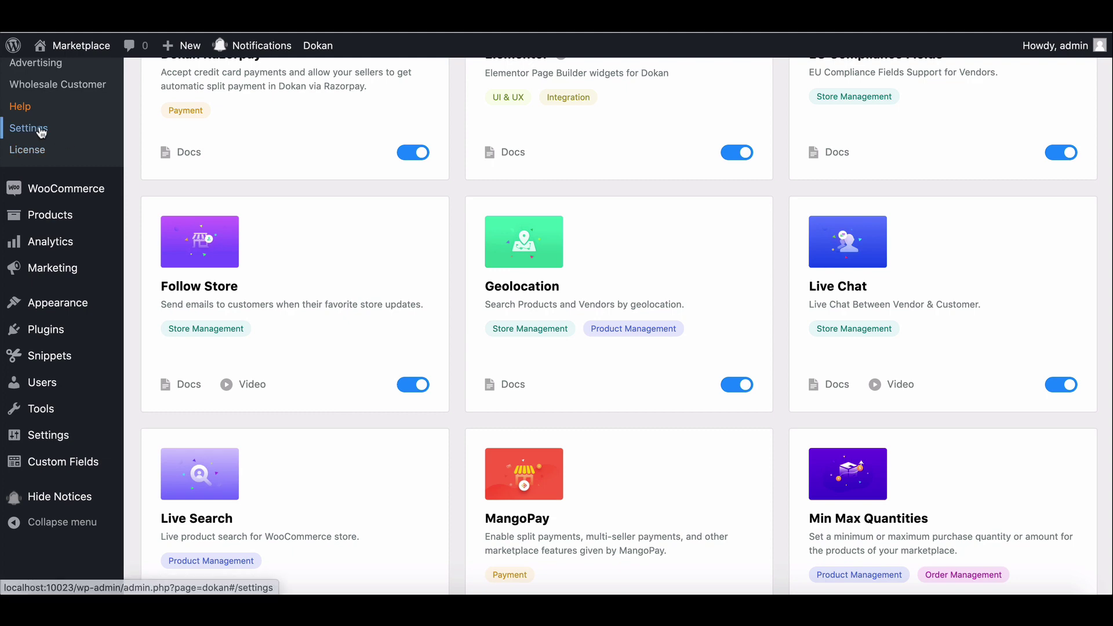
{"action": "scroll", "coordinate": [201, 162], "scroll_direction": "up", "scroll_amount": 5}
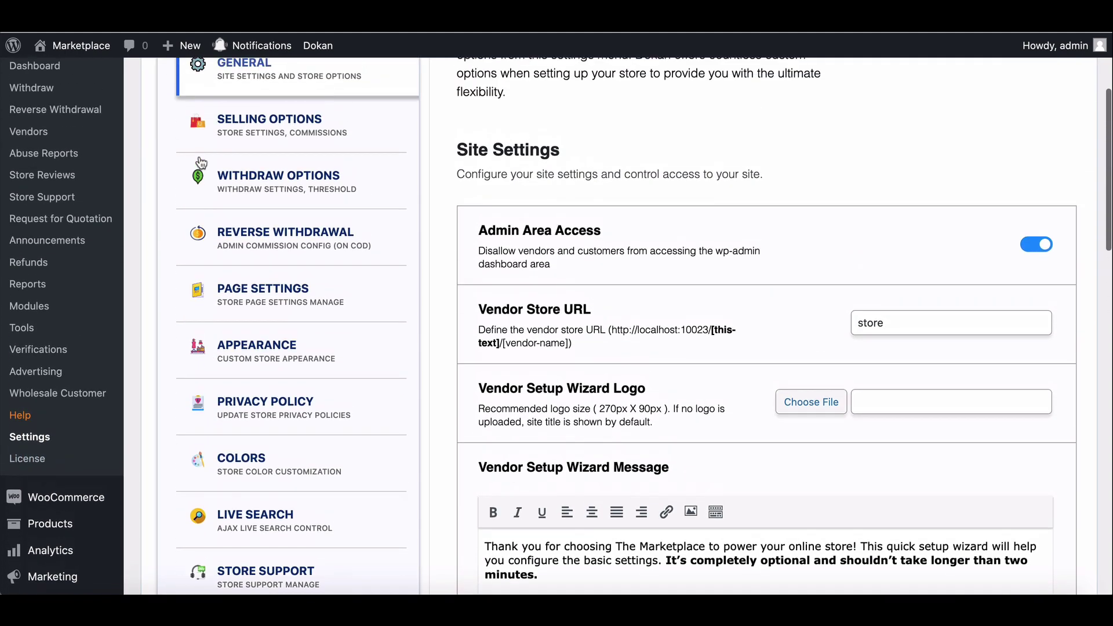
{"action": "left_click", "coordinate": [244, 154]}
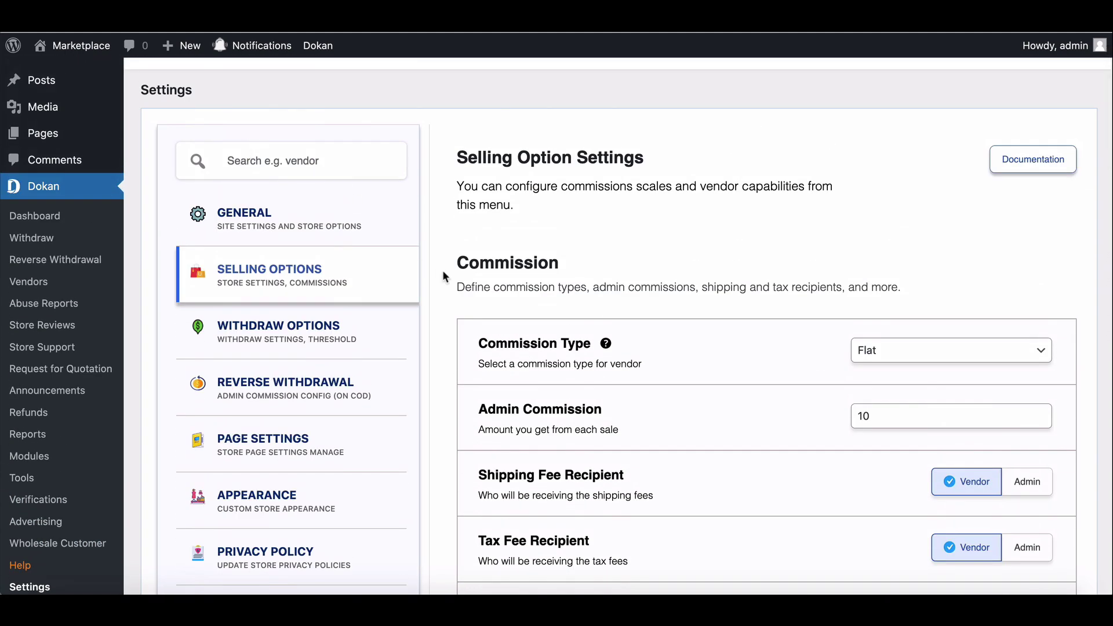
{"action": "scroll", "coordinate": [680, 316], "scroll_direction": "down", "scroll_amount": 5}
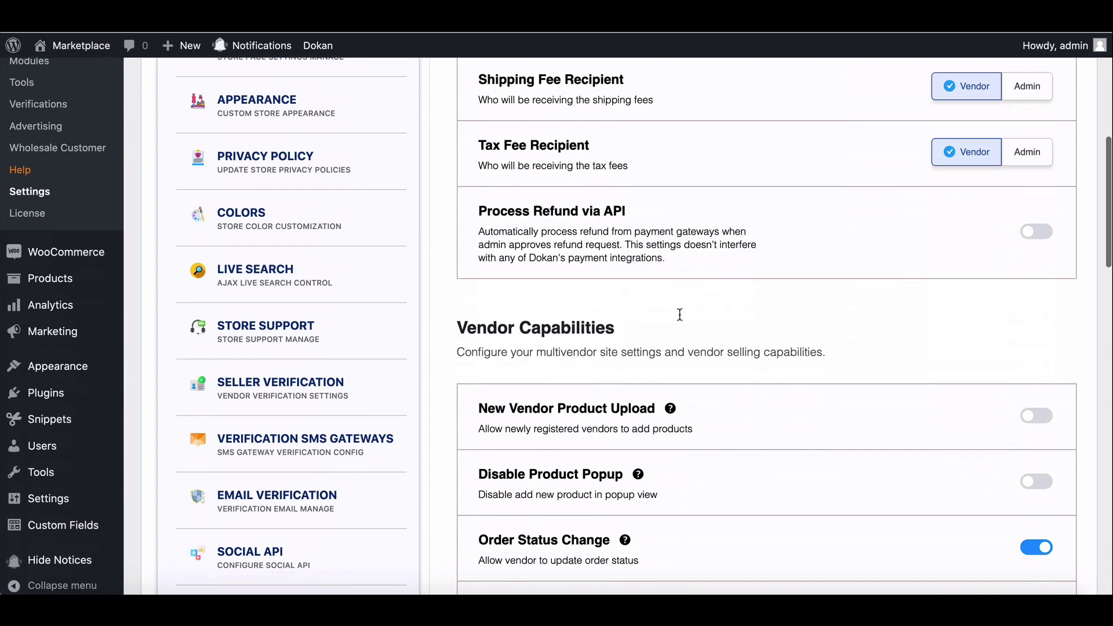
{"action": "scroll", "coordinate": [679, 316], "scroll_direction": "down", "scroll_amount": 4}
{"action": "scroll", "coordinate": [679, 315], "scroll_direction": "down", "scroll_amount": 4}
{"action": "scroll", "coordinate": [680, 315], "scroll_direction": "down", "scroll_amount": 3}
{"action": "scroll", "coordinate": [680, 314], "scroll_direction": "down", "scroll_amount": 2}
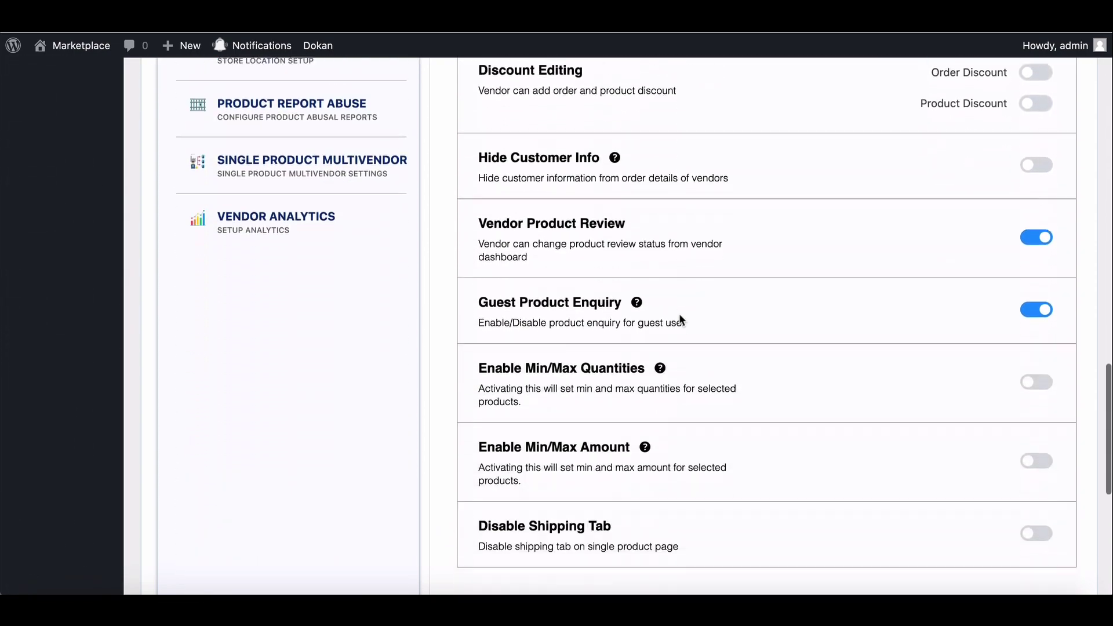
{"action": "scroll", "coordinate": [680, 315], "scroll_direction": "down", "scroll_amount": 3}
{"action": "scroll", "coordinate": [680, 315], "scroll_direction": "down", "scroll_amount": 1}
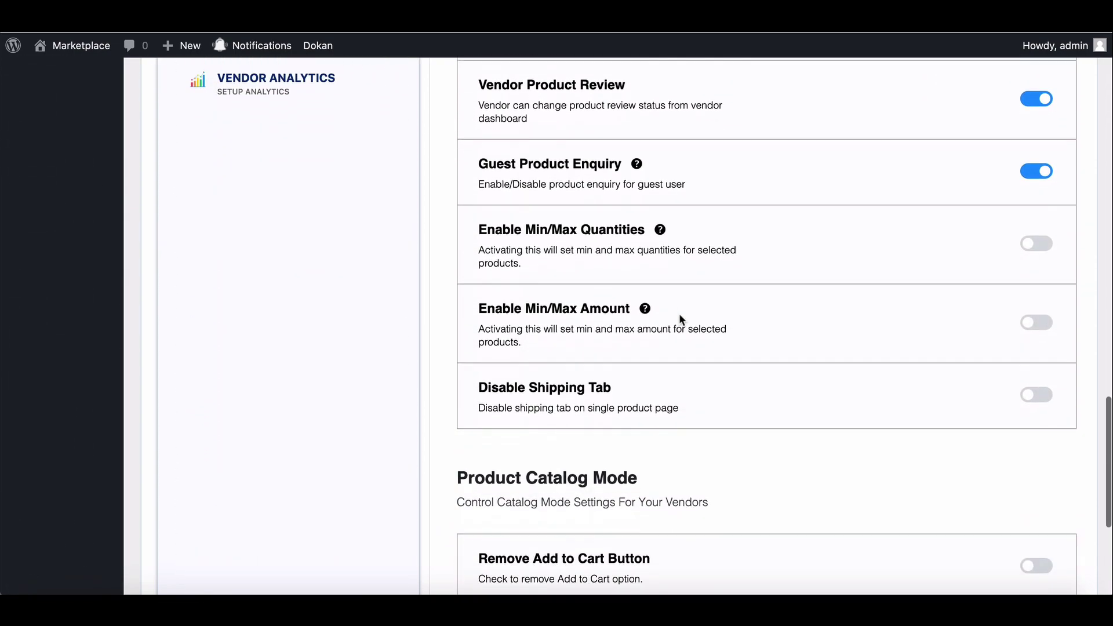
{"action": "left_click", "coordinate": [1048, 247]}
{"action": "left_click", "coordinate": [1051, 328]}
{"action": "scroll", "coordinate": [827, 352], "scroll_direction": "down", "scroll_amount": 4}
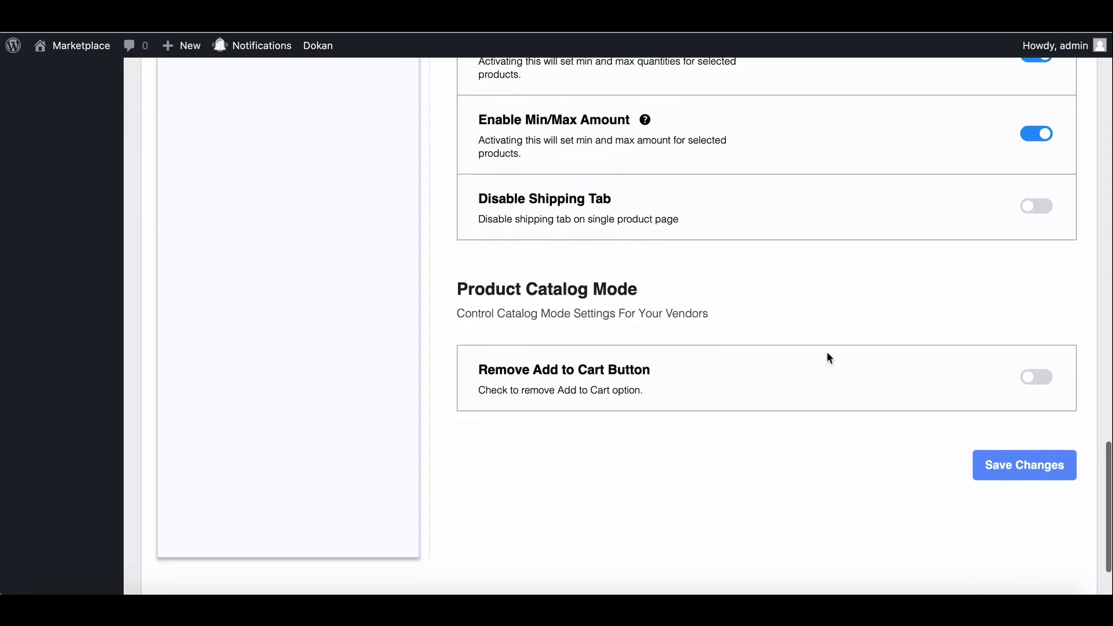
{"action": "left_click", "coordinate": [1007, 473]}
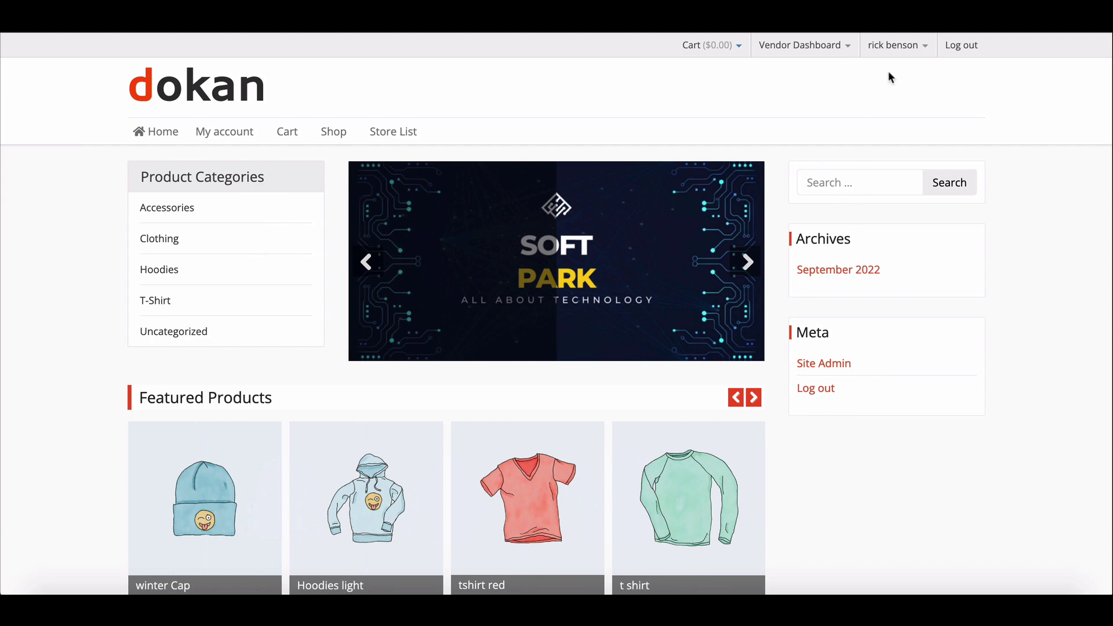
Go to the vendor Dashboard overview from the storefront's Vendor Dashboard menu.
{"action": "left_click", "coordinate": [807, 48]}
{"action": "left_click", "coordinate": [785, 106]}
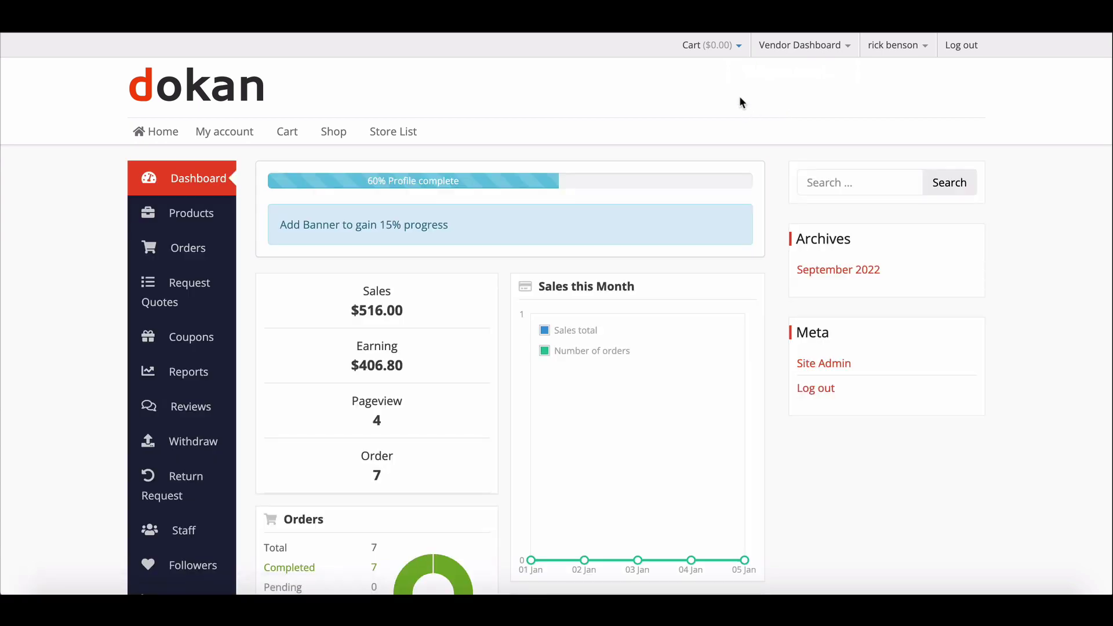
{"action": "scroll", "coordinate": [741, 102], "scroll_direction": "down", "scroll_amount": 2}
{"action": "scroll", "coordinate": [741, 103], "scroll_direction": "down", "scroll_amount": 4}
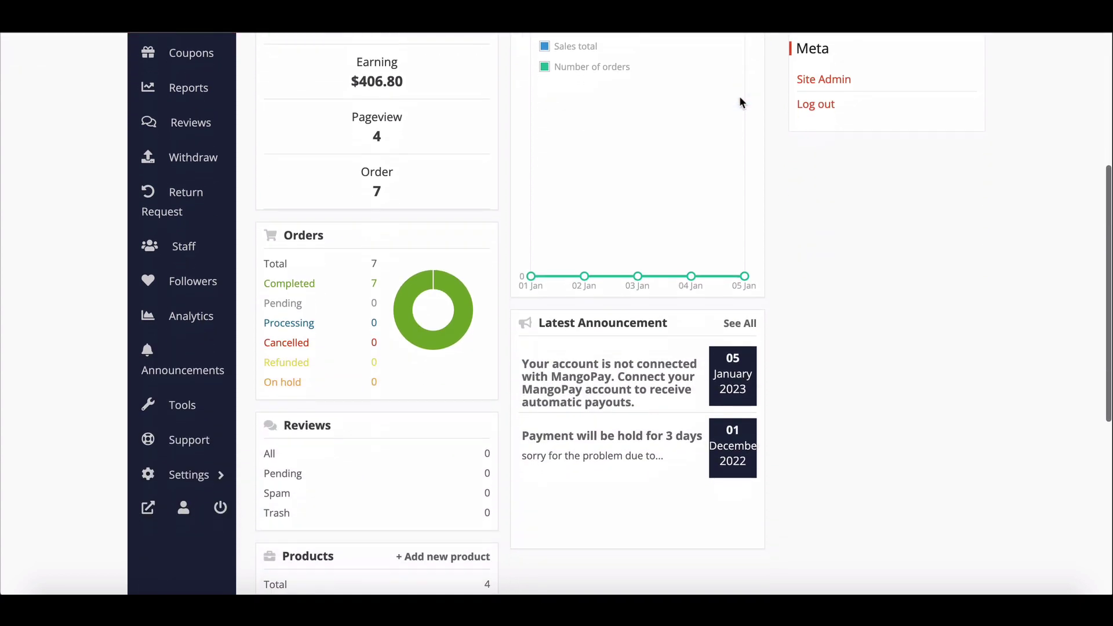
{"action": "scroll", "coordinate": [742, 104], "scroll_direction": "down", "scroll_amount": 1}
In vendor store settings, enable Min/Max Quantities with minimum quantity 2 and maximum 5.
{"action": "left_click", "coordinate": [205, 389]}
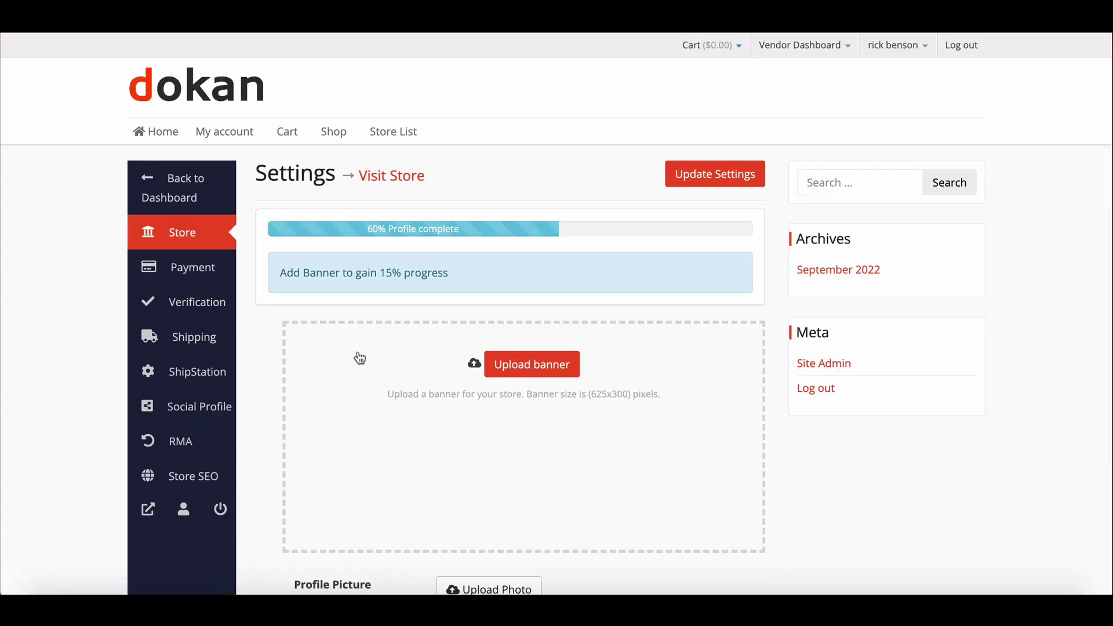
{"action": "scroll", "coordinate": [359, 358], "scroll_direction": "down", "scroll_amount": 3}
{"action": "scroll", "coordinate": [359, 358], "scroll_direction": "down", "scroll_amount": 4}
{"action": "scroll", "coordinate": [360, 358], "scroll_direction": "down", "scroll_amount": 4}
{"action": "scroll", "coordinate": [359, 357], "scroll_direction": "down", "scroll_amount": 5}
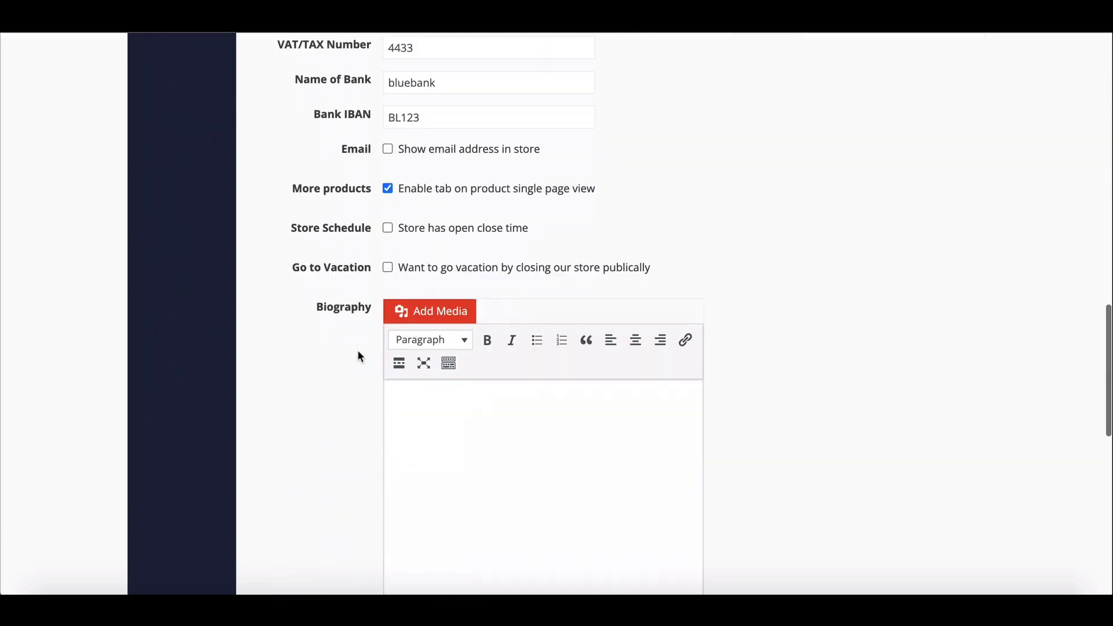
{"action": "scroll", "coordinate": [358, 355], "scroll_direction": "down", "scroll_amount": 5}
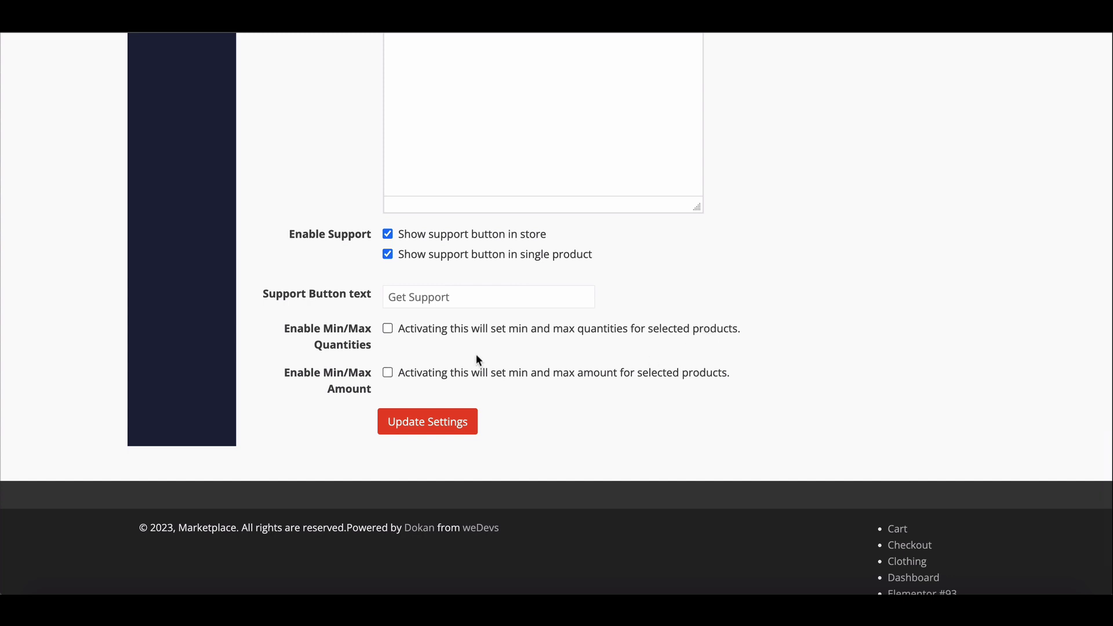
{"action": "left_click", "coordinate": [388, 330]}
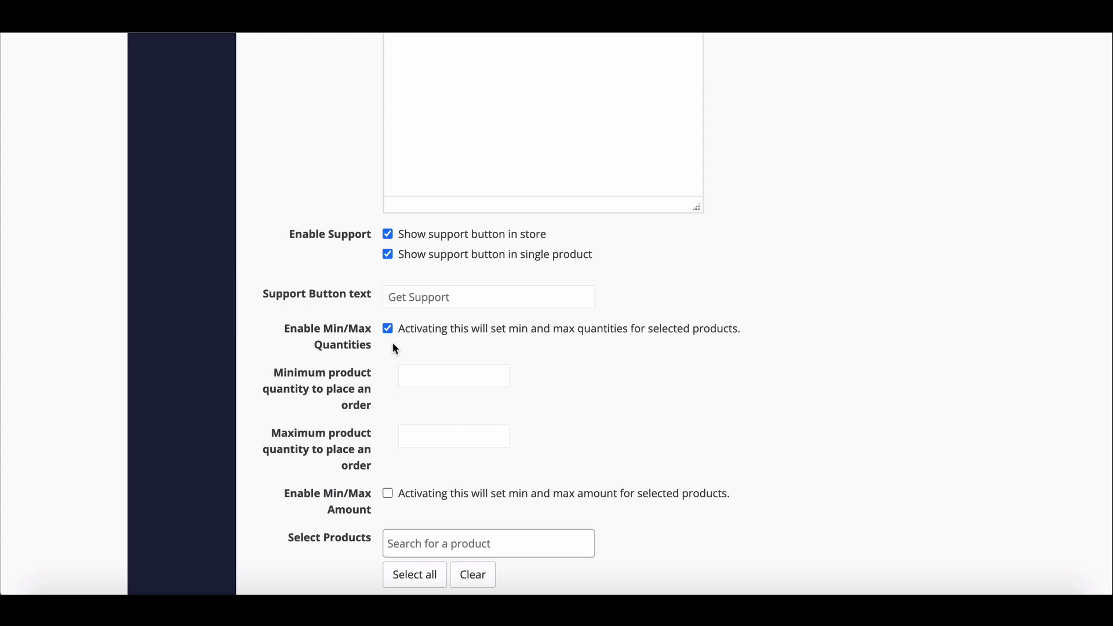
{"action": "left_click", "coordinate": [415, 373]}
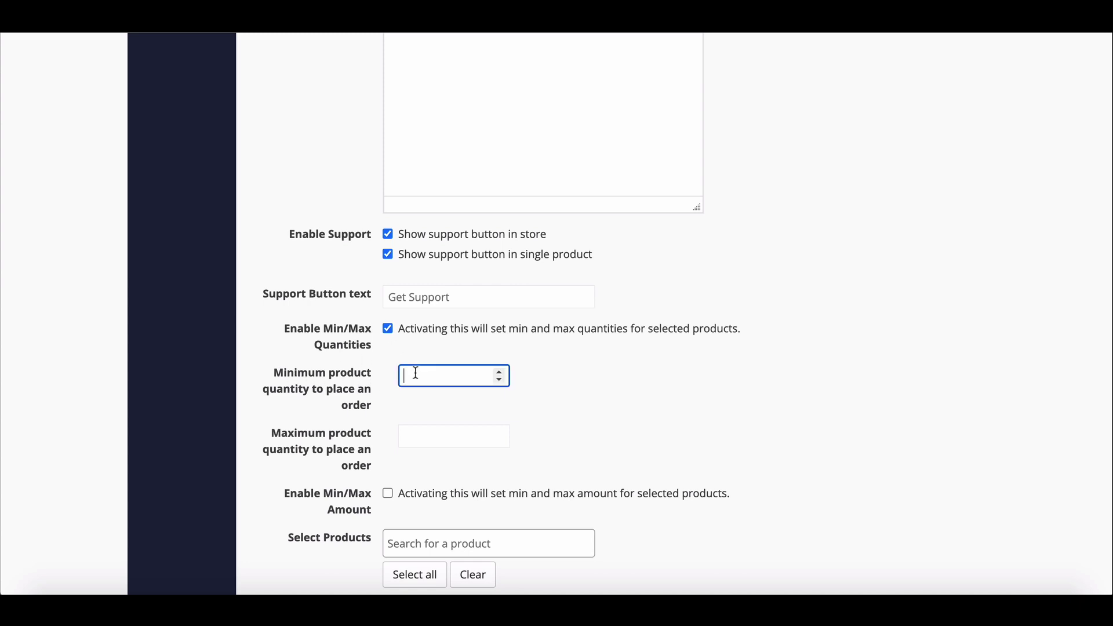
{"action": "type", "text": "2"}
{"action": "left_click", "coordinate": [414, 436]}
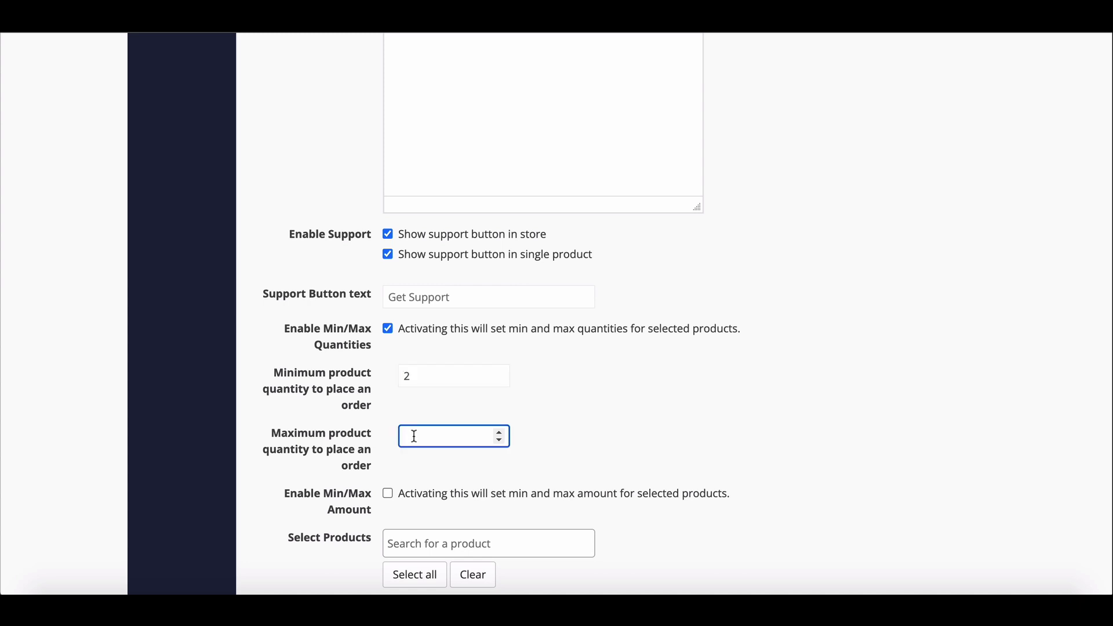
{"action": "type", "text": "5"}
{"action": "scroll", "coordinate": [391, 492], "scroll_direction": "down", "scroll_amount": 2}
Apply the quantity rule to Hoodies light (#77), leaving the category as 'Select one'.
{"action": "left_click", "coordinate": [399, 423]}
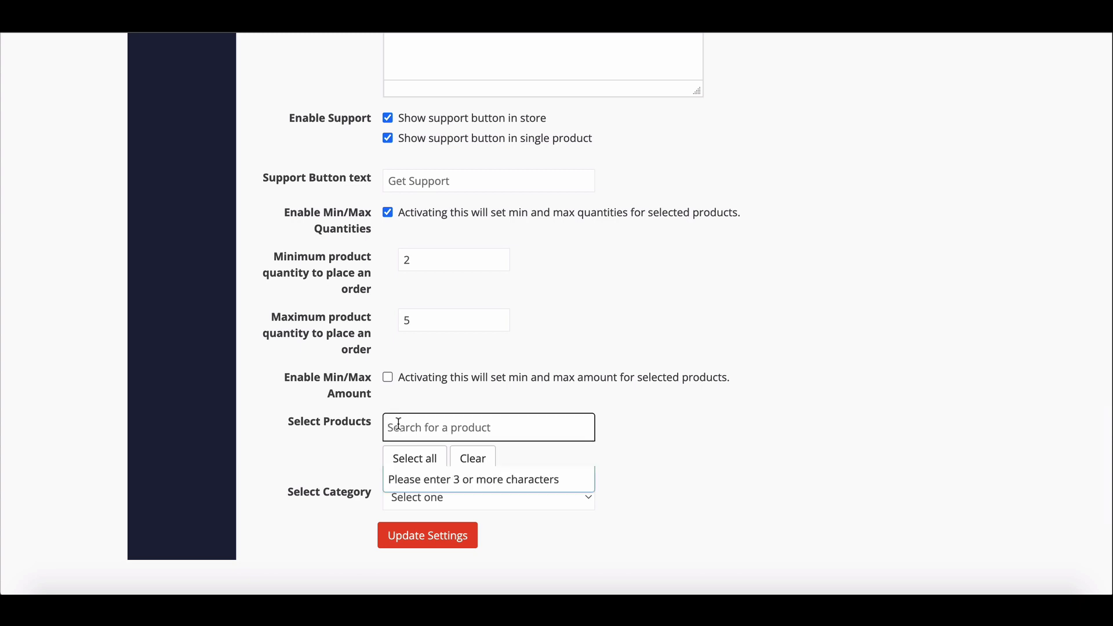
{"action": "type", "text": "hoo"}
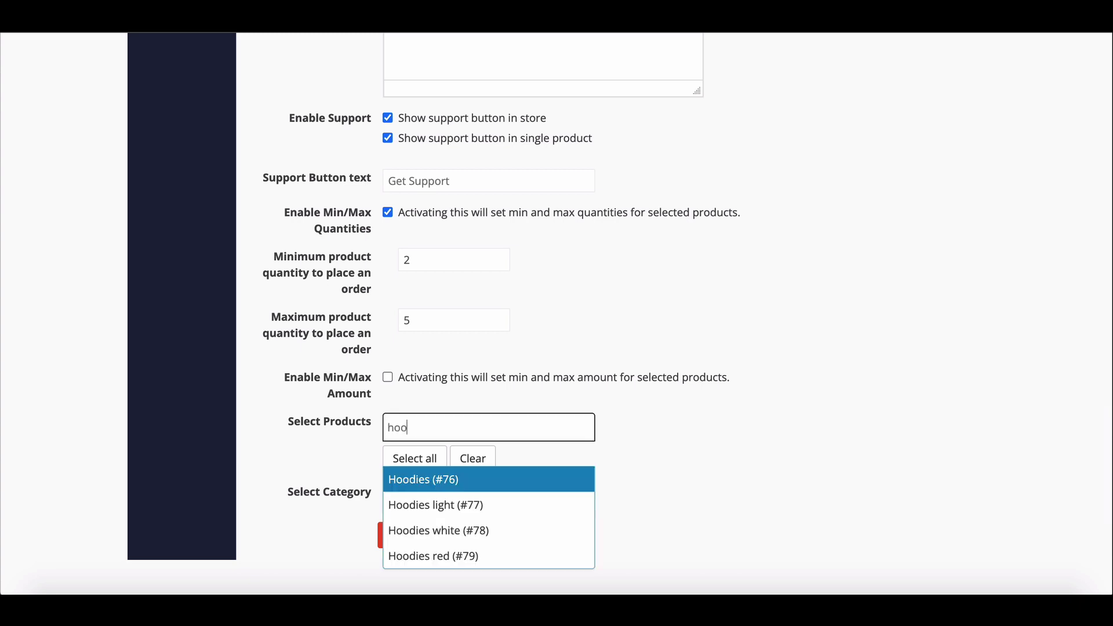
{"action": "left_click", "coordinate": [435, 504]}
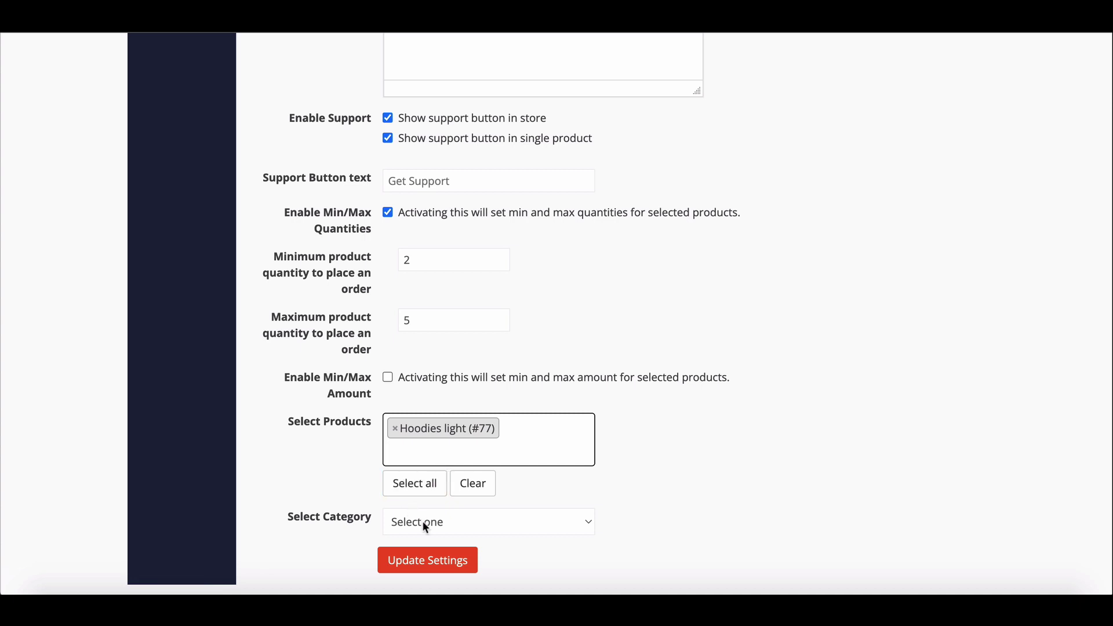
{"action": "left_click", "coordinate": [422, 521]}
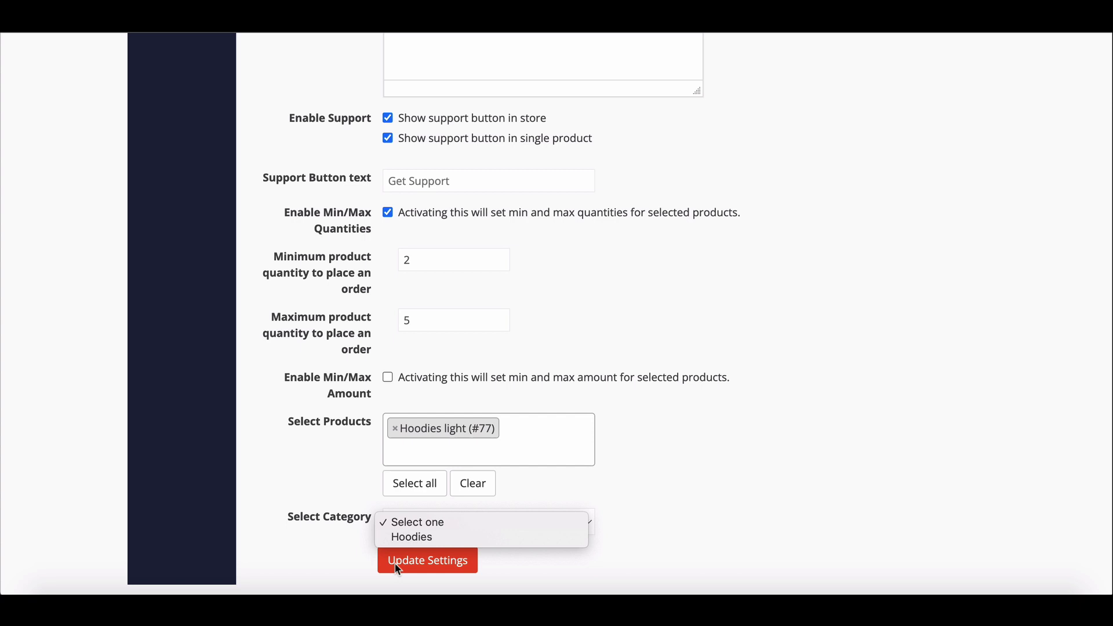
{"action": "left_click", "coordinate": [350, 550]}
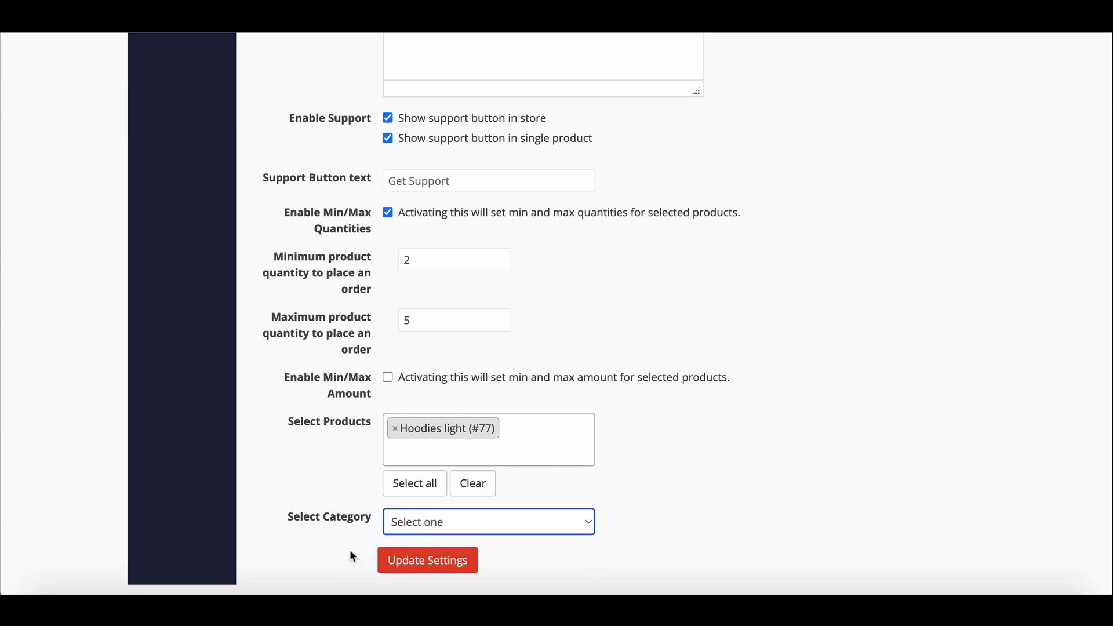
Save the store's min/max quantity settings with Update Settings.
{"action": "left_click", "coordinate": [401, 562]}
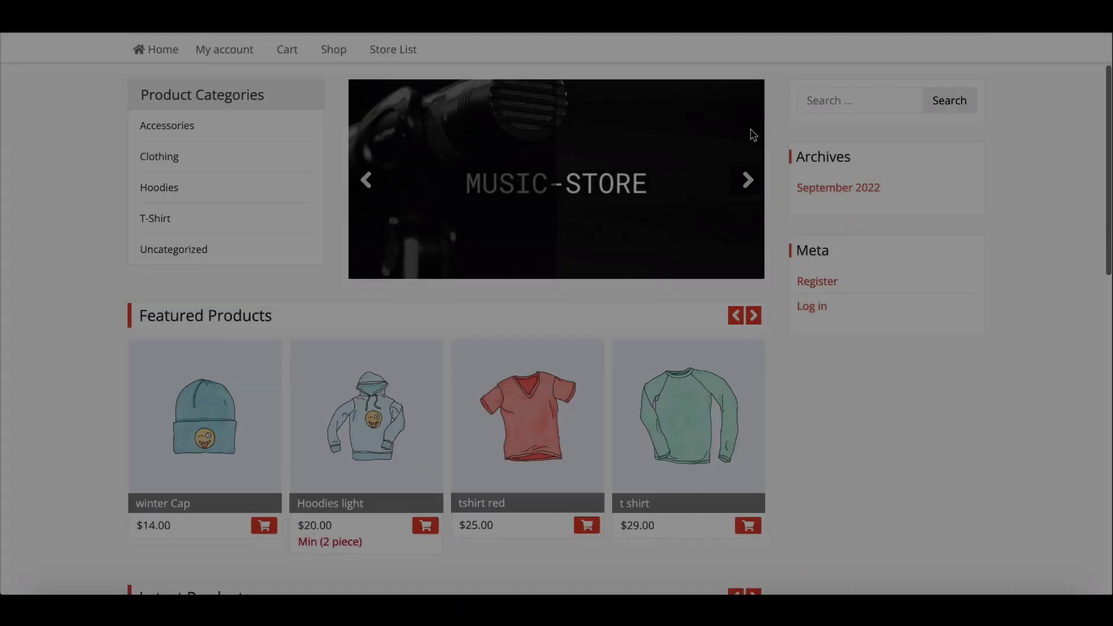
{"action": "scroll", "coordinate": [753, 134], "scroll_direction": "down", "scroll_amount": 2}
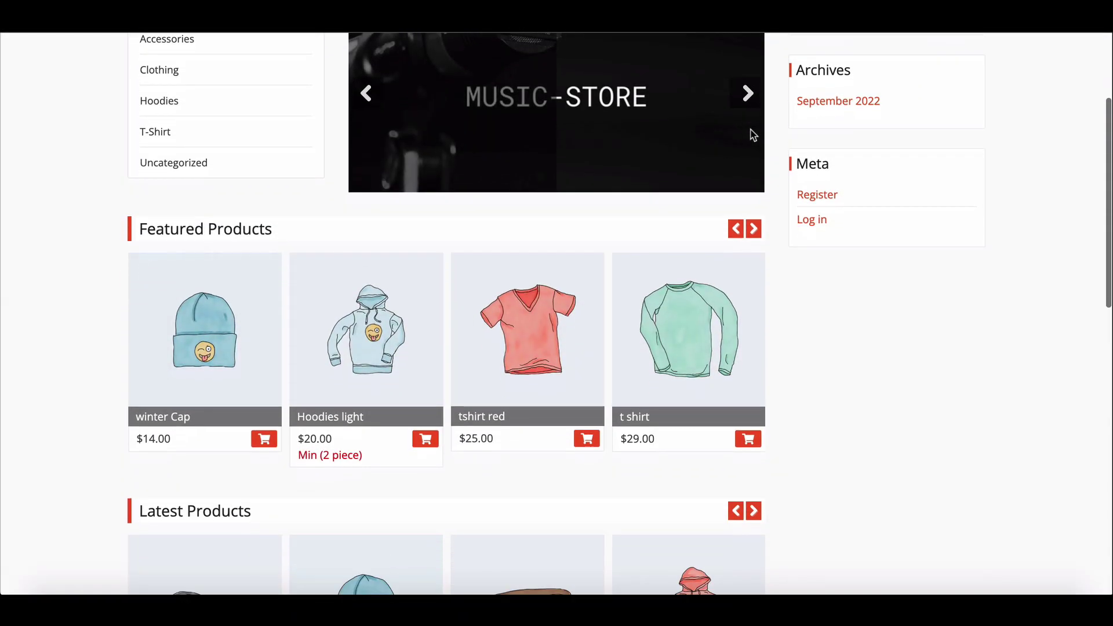
{"action": "scroll", "coordinate": [753, 135], "scroll_direction": "down", "scroll_amount": 3}
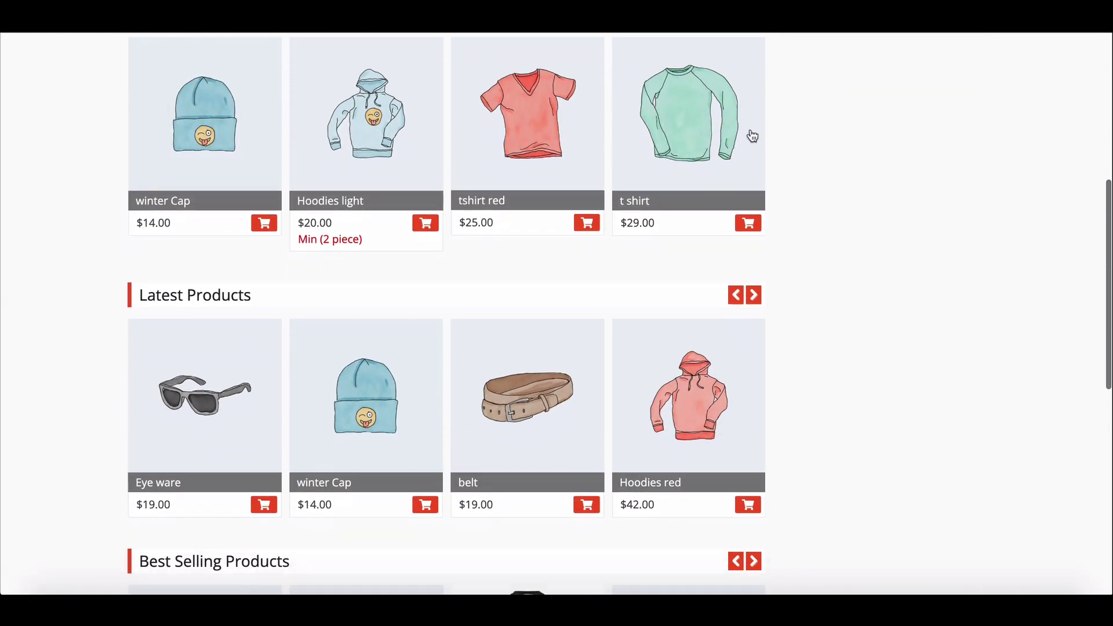
{"action": "scroll", "coordinate": [754, 134], "scroll_direction": "down", "scroll_amount": 3}
{"action": "scroll", "coordinate": [754, 135], "scroll_direction": "down", "scroll_amount": 2}
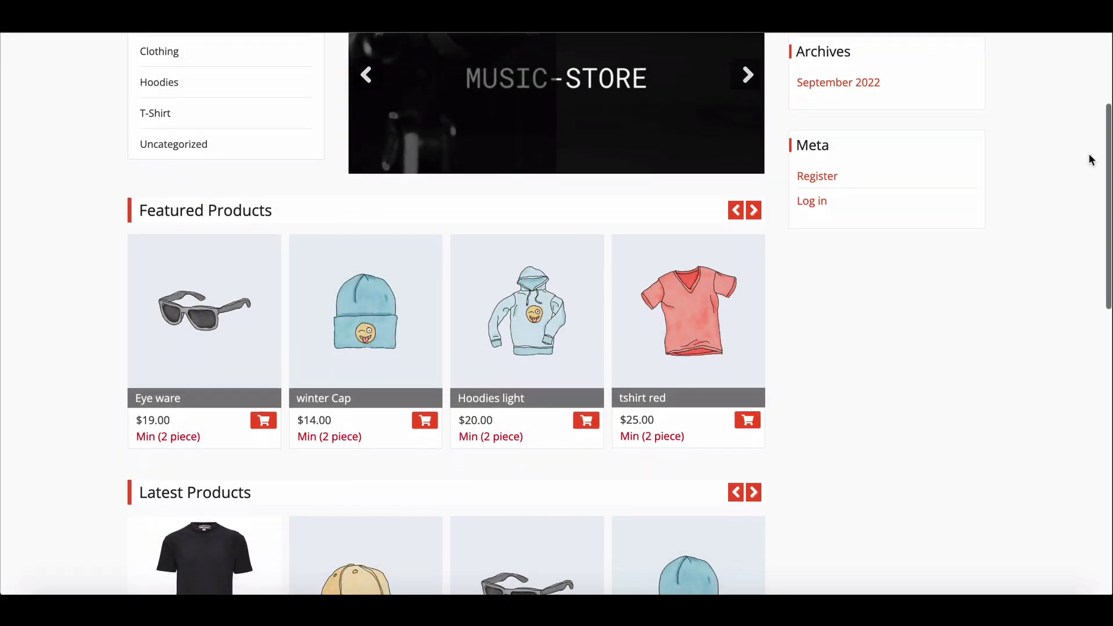
{"action": "scroll", "coordinate": [1090, 153], "scroll_direction": "down", "scroll_amount": 2}
{"action": "scroll", "coordinate": [1089, 154], "scroll_direction": "down", "scroll_amount": 2}
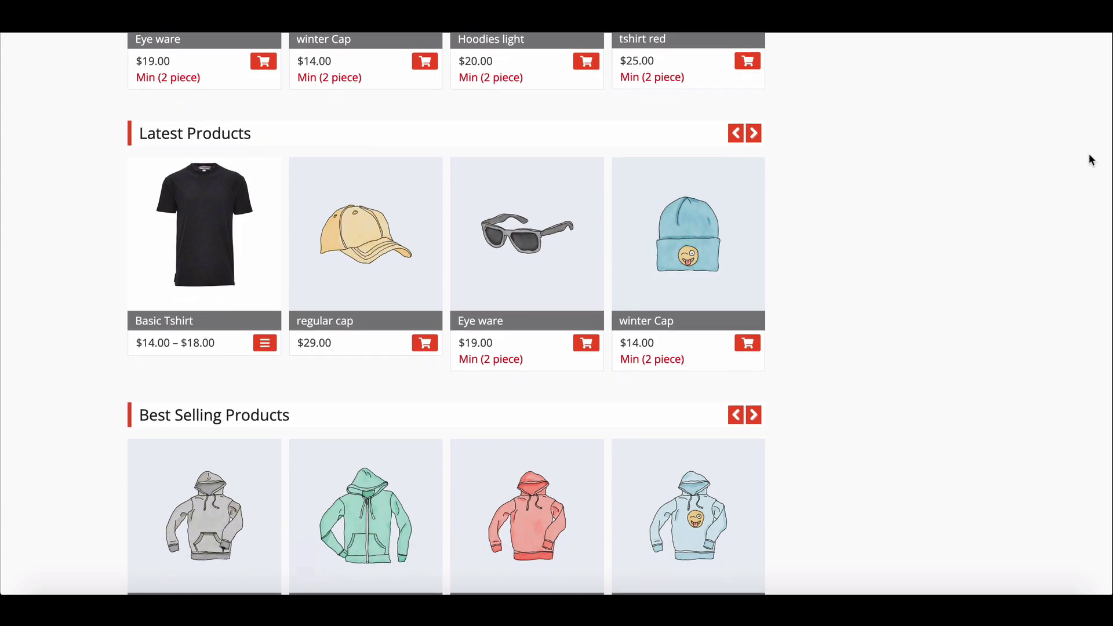
{"action": "scroll", "coordinate": [1090, 154], "scroll_direction": "down", "scroll_amount": 2}
{"action": "scroll", "coordinate": [1089, 153], "scroll_direction": "up", "scroll_amount": 8}
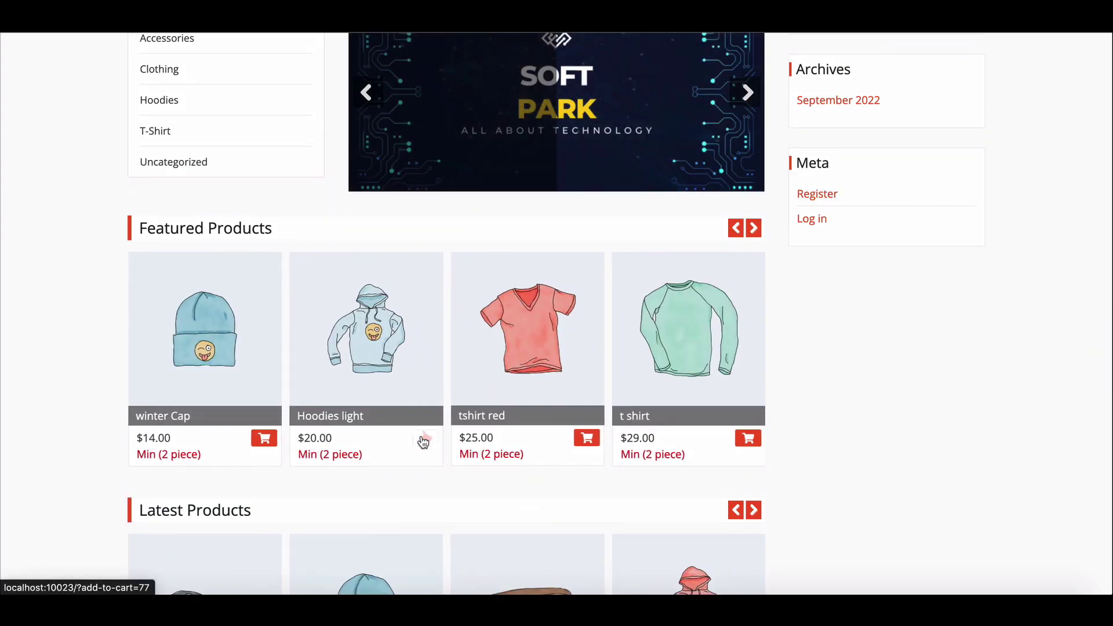
Add Hoodies light to the cart, which gives quantity 2.
{"action": "left_click", "coordinate": [425, 441]}
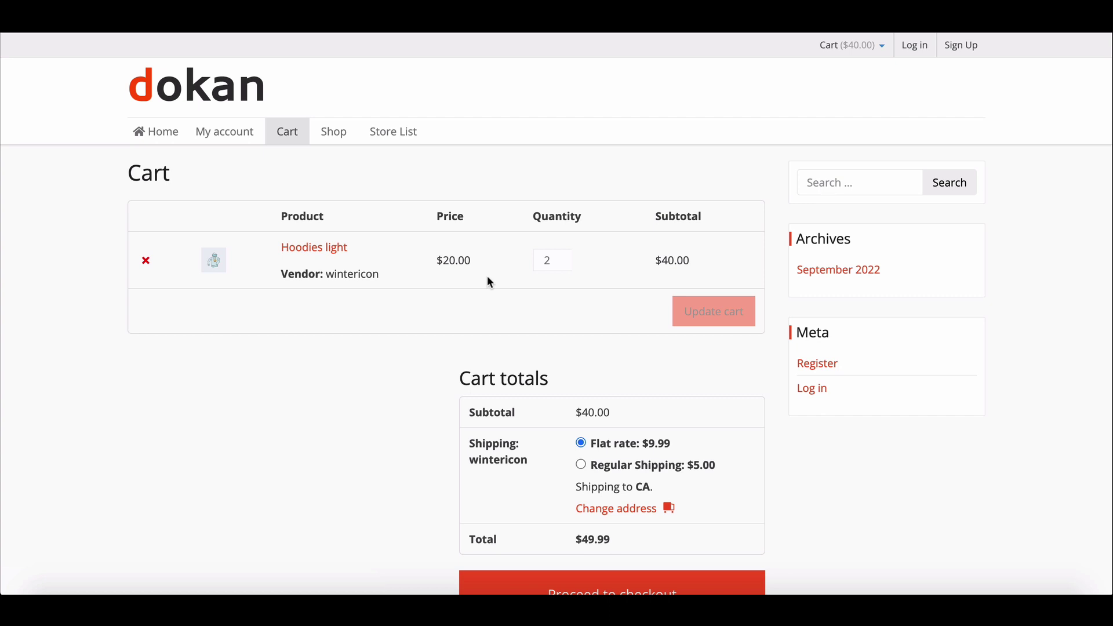
{"action": "scroll", "coordinate": [484, 276], "scroll_direction": "down", "scroll_amount": 4}
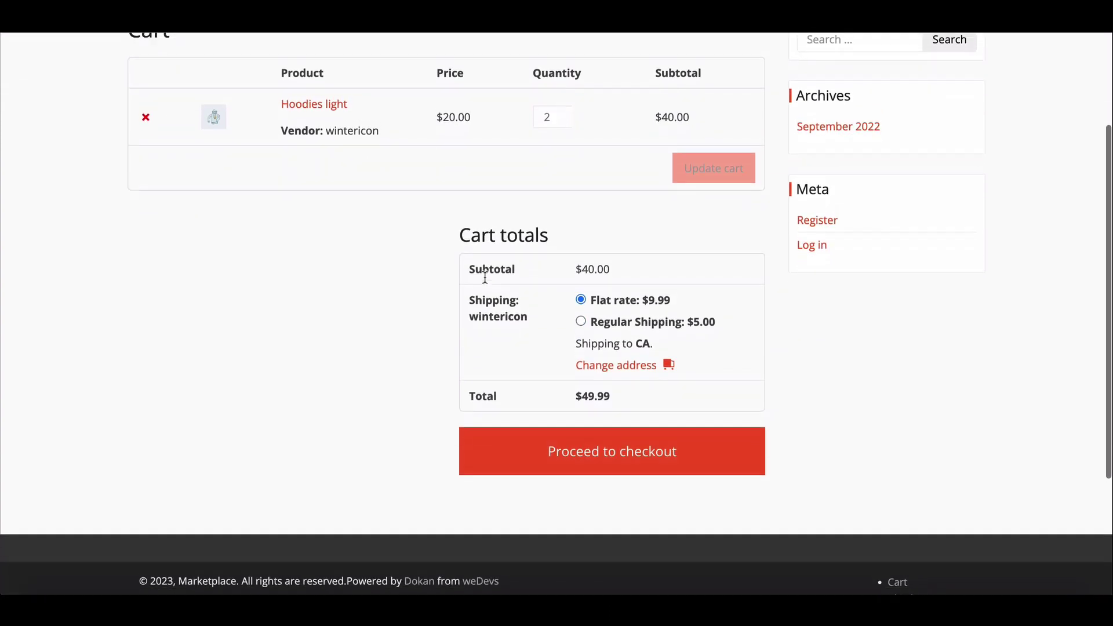
{"action": "scroll", "coordinate": [485, 279], "scroll_direction": "up", "scroll_amount": 2}
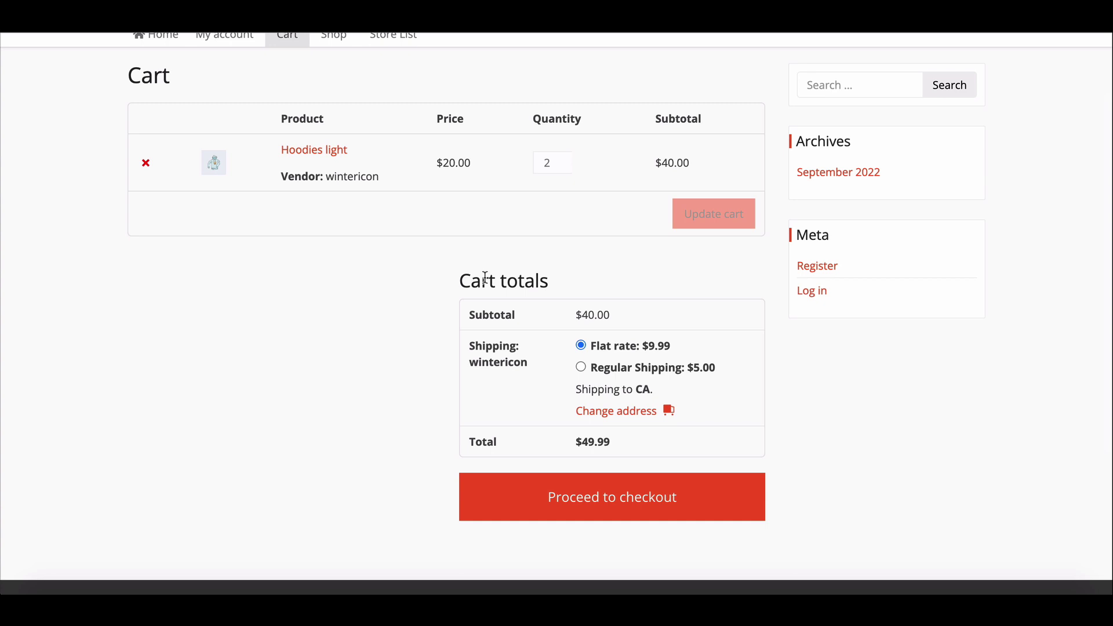
Try cart quantities 1 and then 6 for Hoodies light, and see both rejected.
{"action": "double_click", "coordinate": [547, 163]}
{"action": "type", "text": "1"}
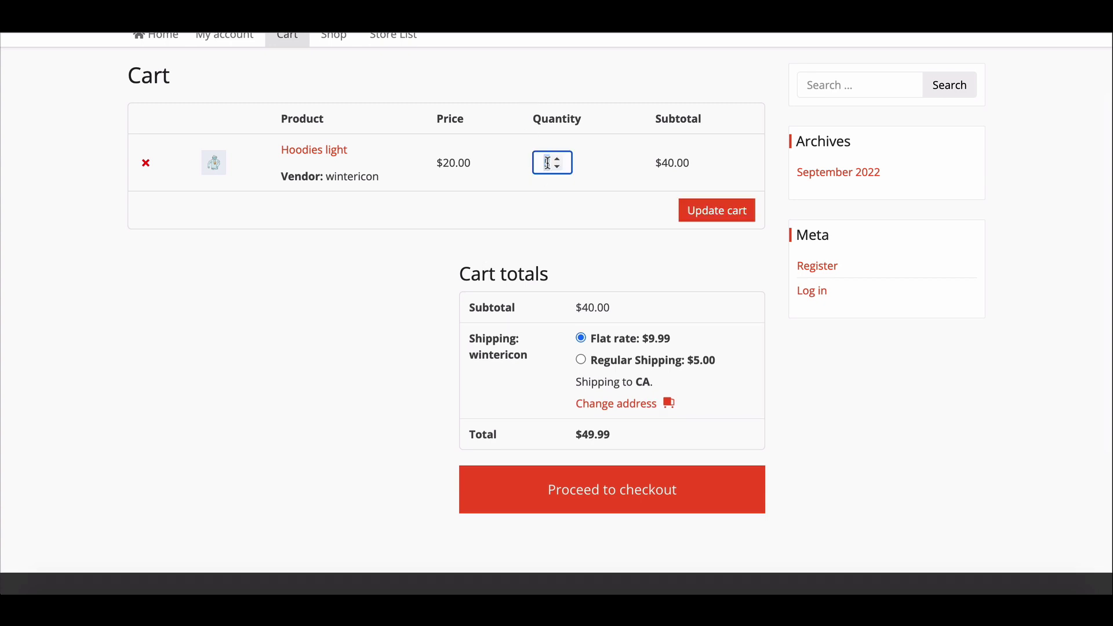
{"action": "scroll", "coordinate": [618, 303], "scroll_direction": "up", "scroll_amount": 1}
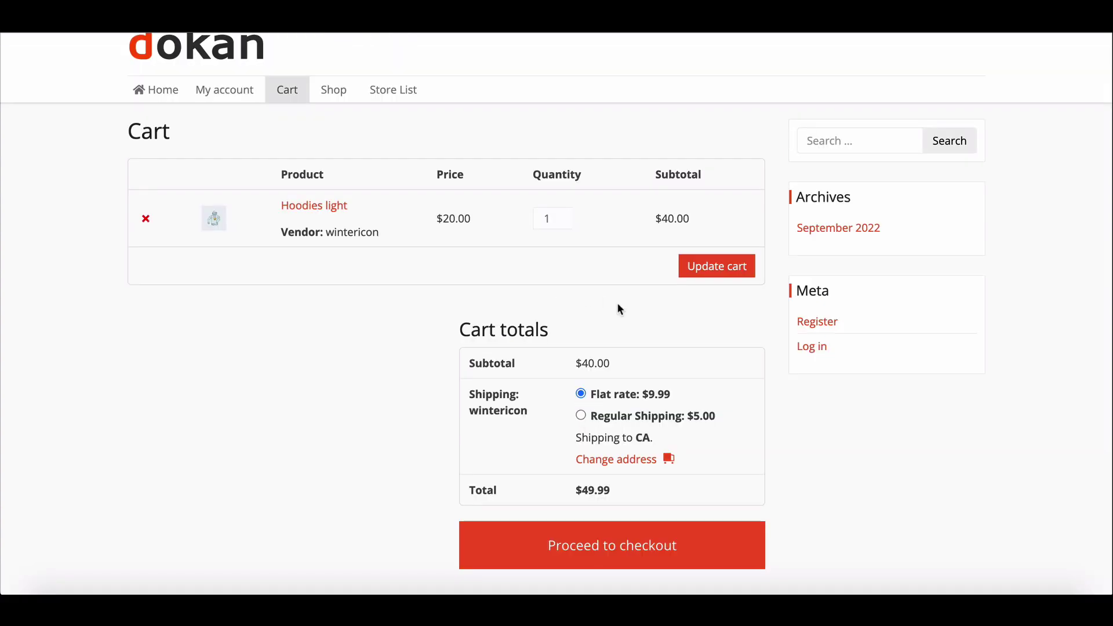
{"action": "left_click", "coordinate": [731, 270]}
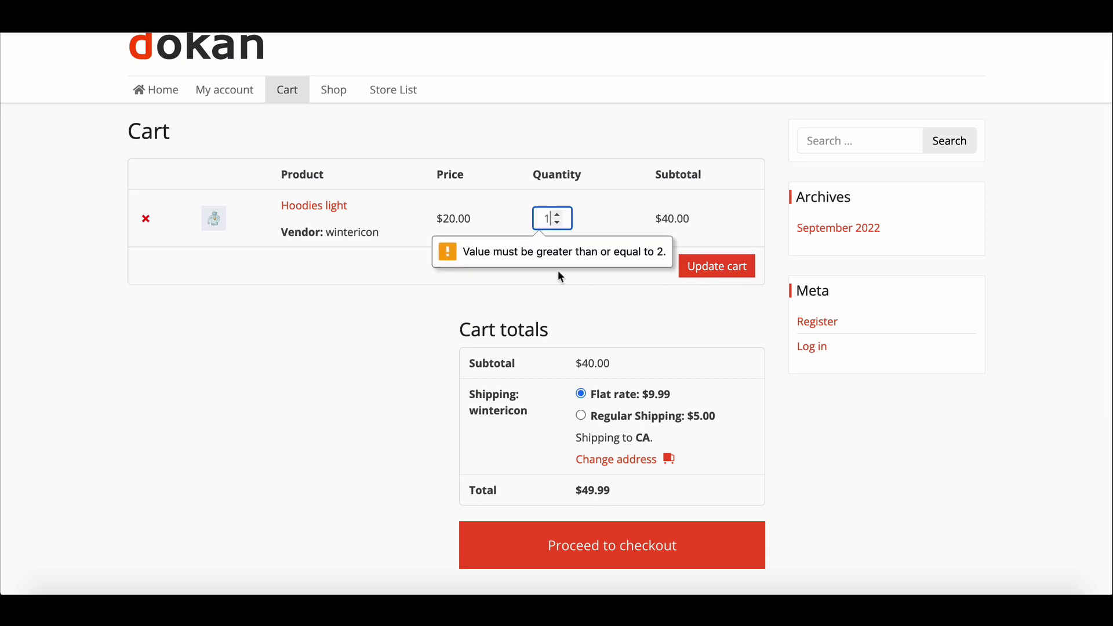
{"action": "double_click", "coordinate": [550, 224]}
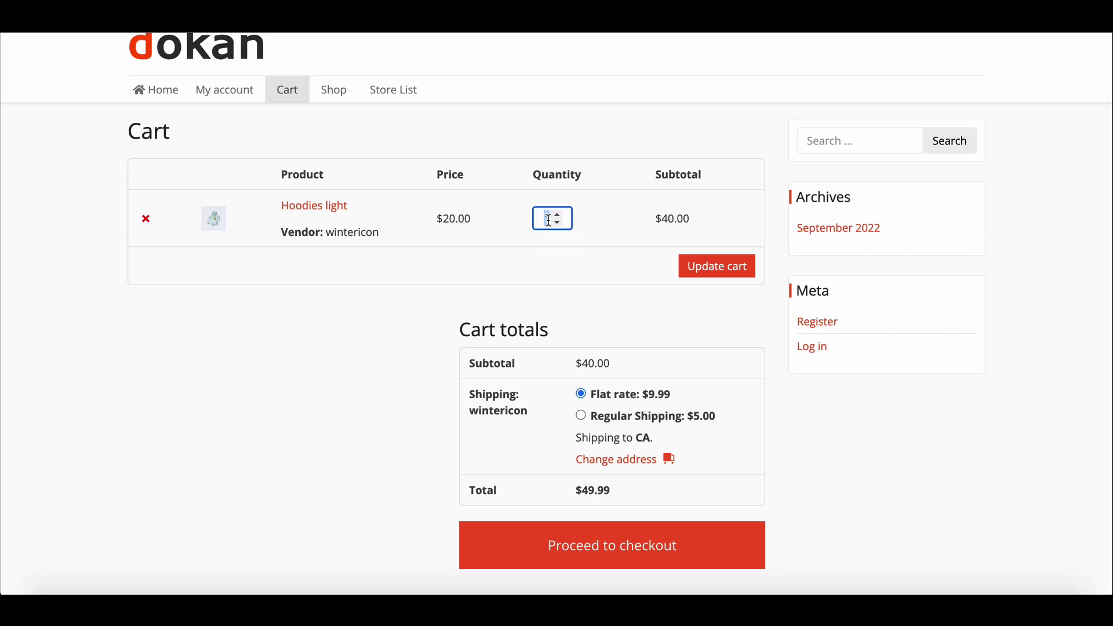
{"action": "type", "text": "6"}
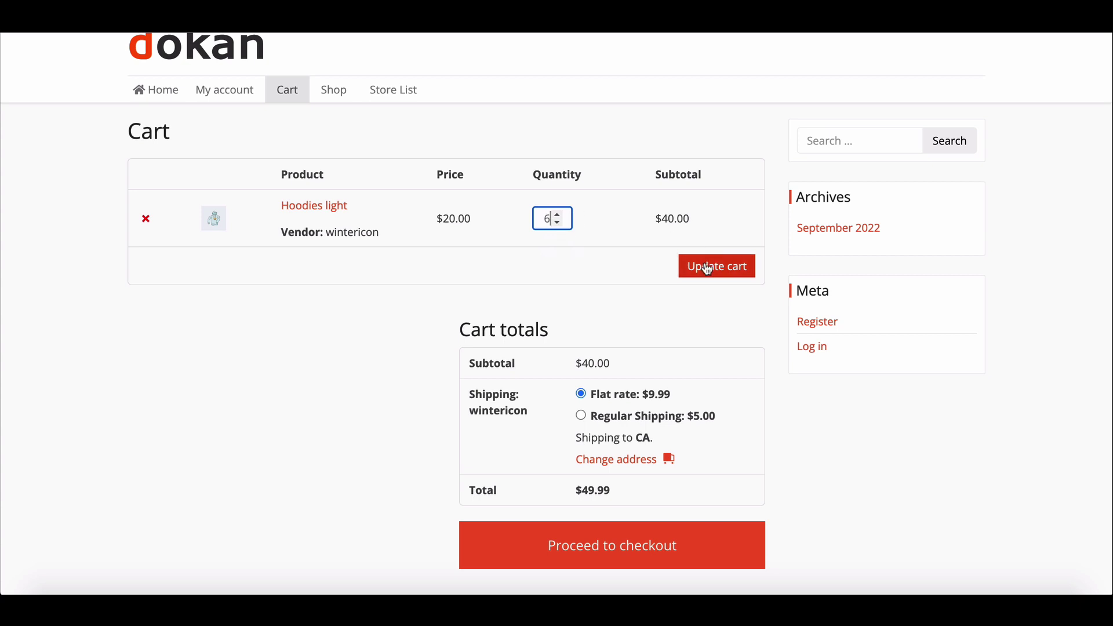
{"action": "left_click", "coordinate": [706, 268]}
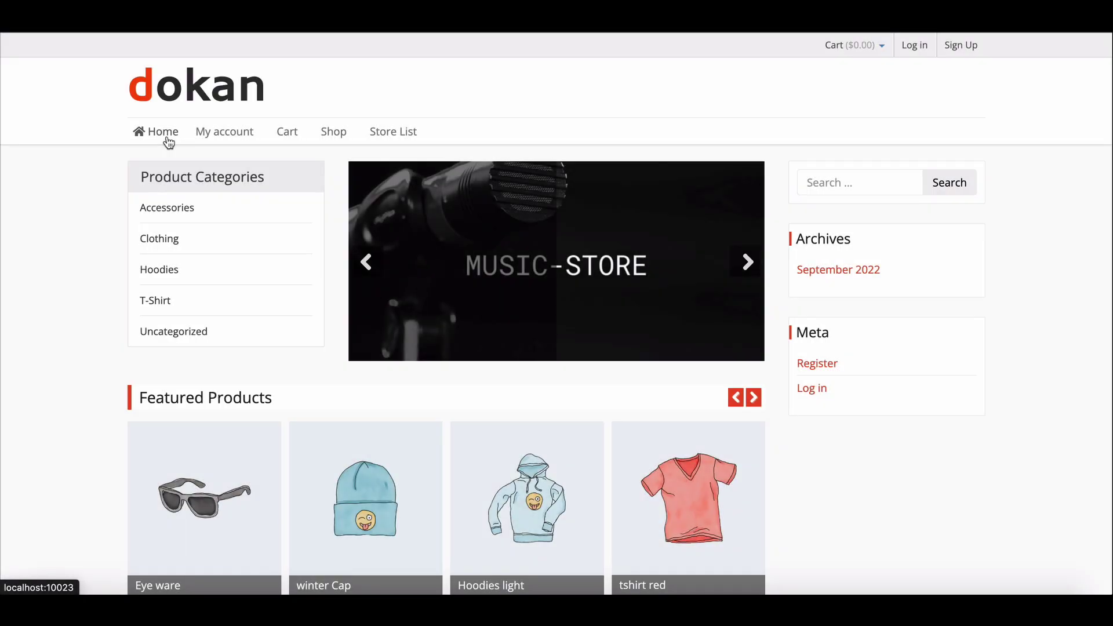
{"action": "scroll", "coordinate": [169, 141], "scroll_direction": "down", "scroll_amount": 3}
{"action": "scroll", "coordinate": [169, 141], "scroll_direction": "down", "scroll_amount": 4}
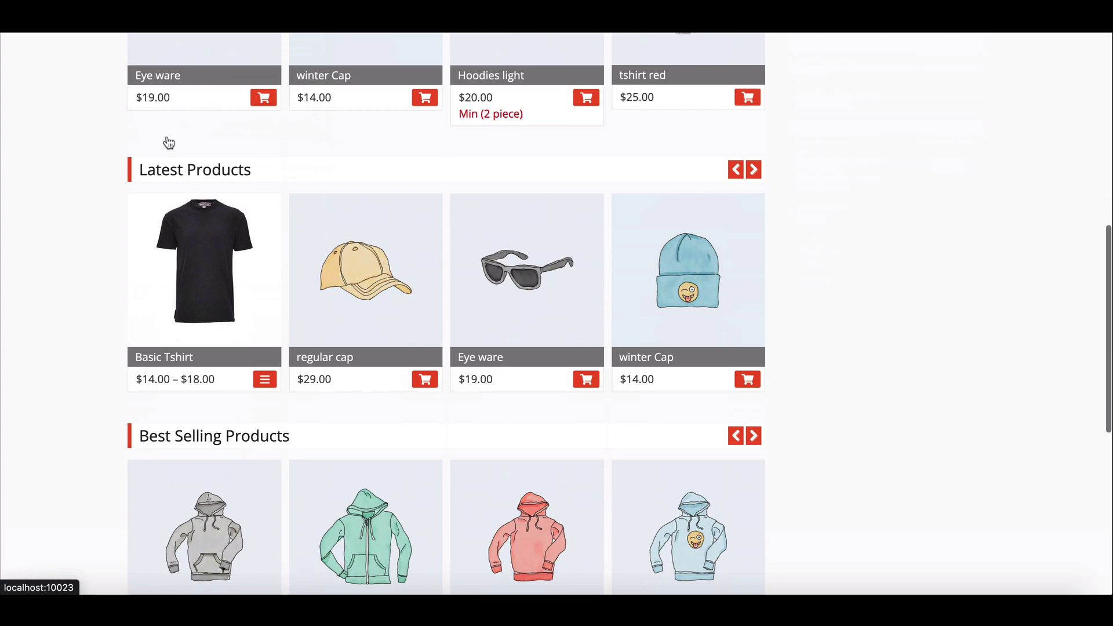
{"action": "scroll", "coordinate": [170, 141], "scroll_direction": "down", "scroll_amount": 4}
{"action": "scroll", "coordinate": [169, 141], "scroll_direction": "down", "scroll_amount": 3}
{"action": "scroll", "coordinate": [169, 141], "scroll_direction": "down", "scroll_amount": 3}
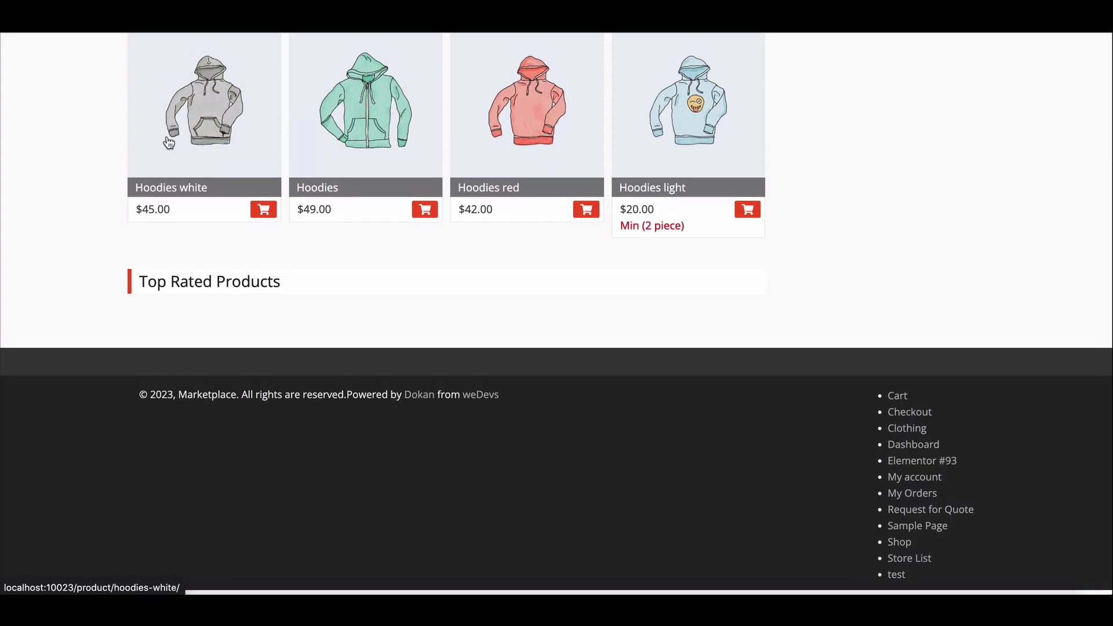
{"action": "scroll", "coordinate": [169, 142], "scroll_direction": "up", "scroll_amount": 3}
{"action": "scroll", "coordinate": [169, 143], "scroll_direction": "up", "scroll_amount": 3}
{"action": "scroll", "coordinate": [169, 143], "scroll_direction": "up", "scroll_amount": 3}
{"action": "scroll", "coordinate": [170, 143], "scroll_direction": "up", "scroll_amount": 3}
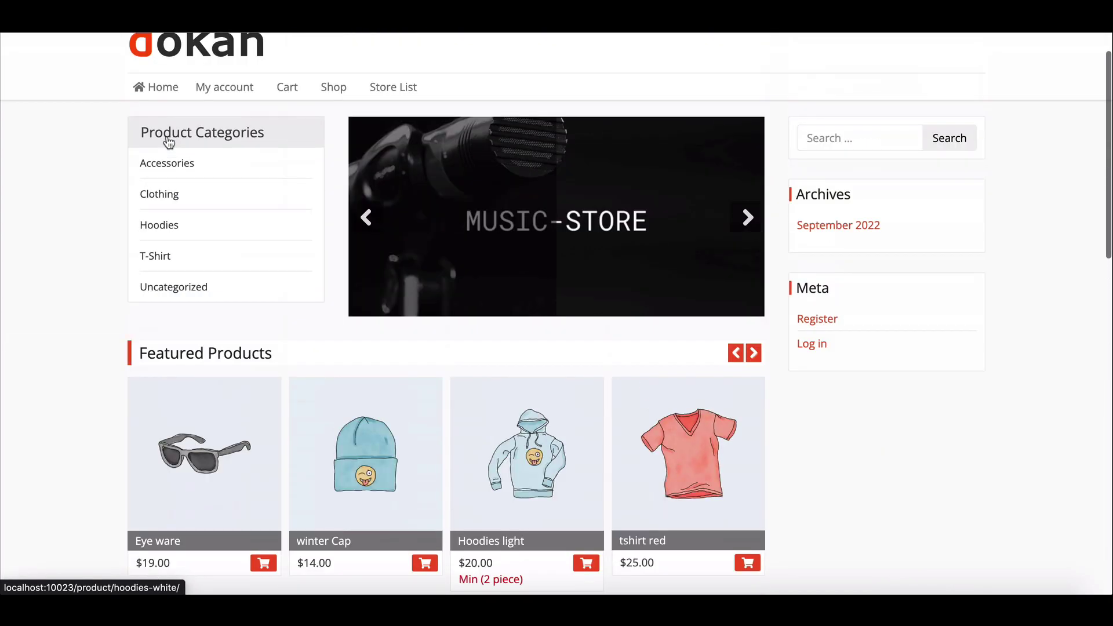
{"action": "scroll", "coordinate": [169, 144], "scroll_direction": "up", "scroll_amount": 2}
{"action": "scroll", "coordinate": [170, 144], "scroll_direction": "down", "scroll_amount": 1}
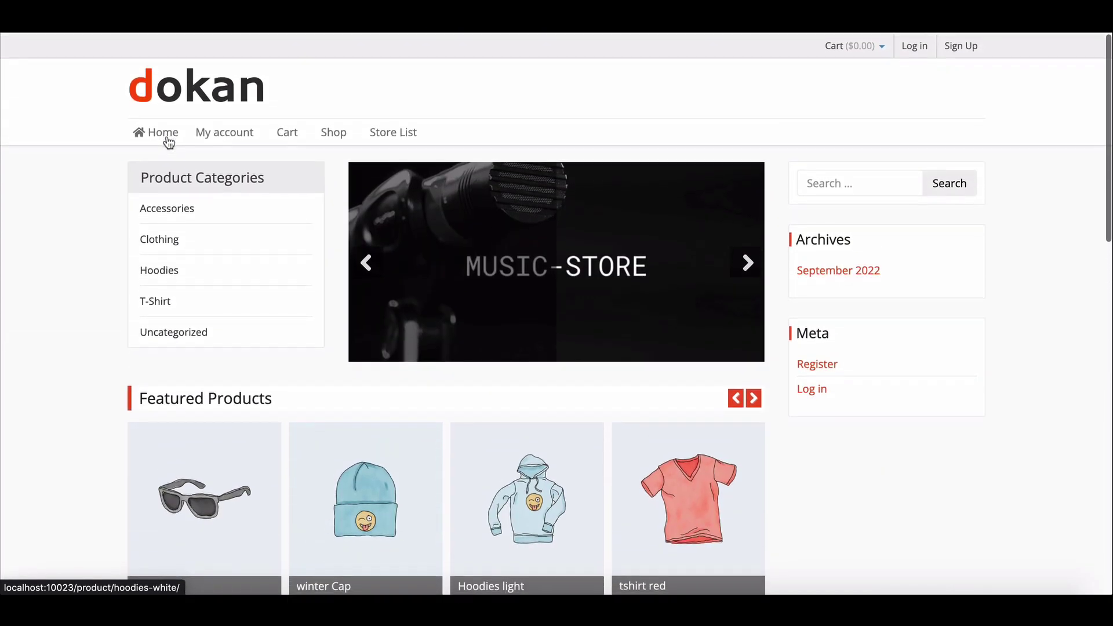